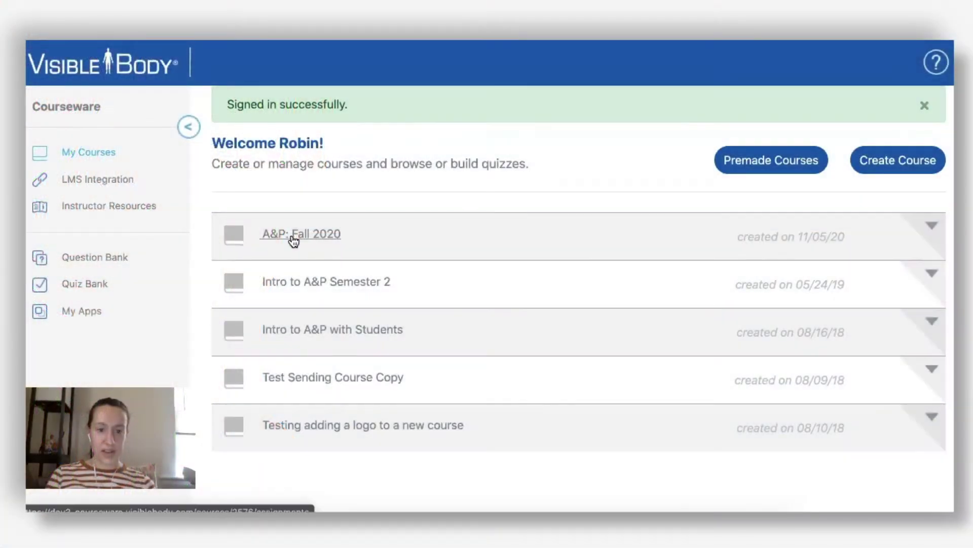
- Start a new A&P: Fall 2020 assignment using the Graded Quiz Bank as its source
left_click(294, 239)
left_click(845, 133)
scroll(401, 181, "down", 2)
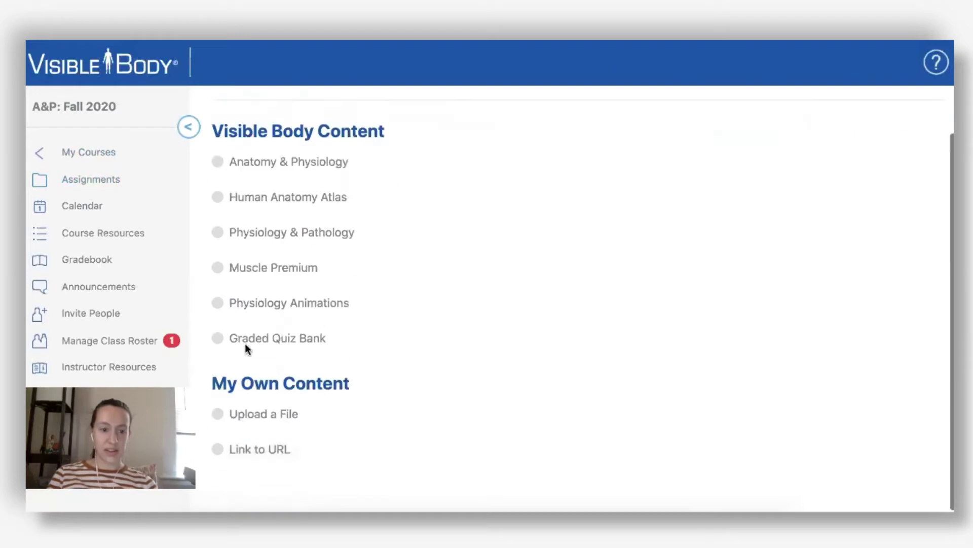
left_click(217, 339)
scroll(680, 354, "up", 2)
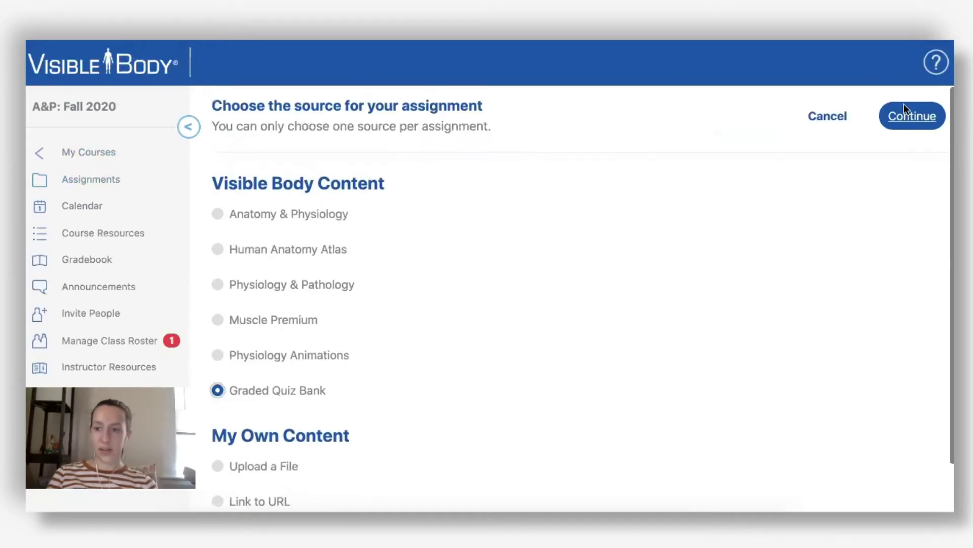
left_click(909, 114)
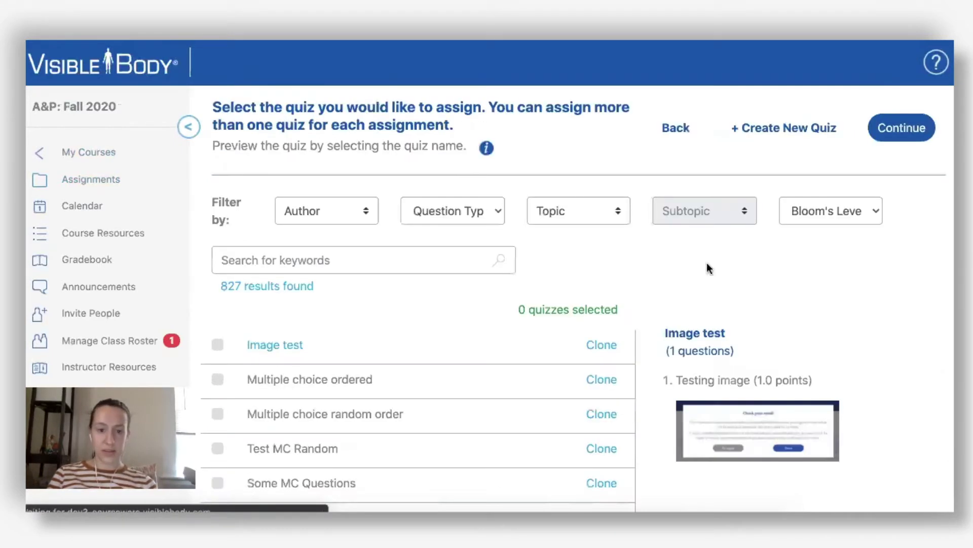
- Filter the quiz bank by author to Atlas Quizzes
scroll(507, 243, "down", 1)
left_click(343, 166)
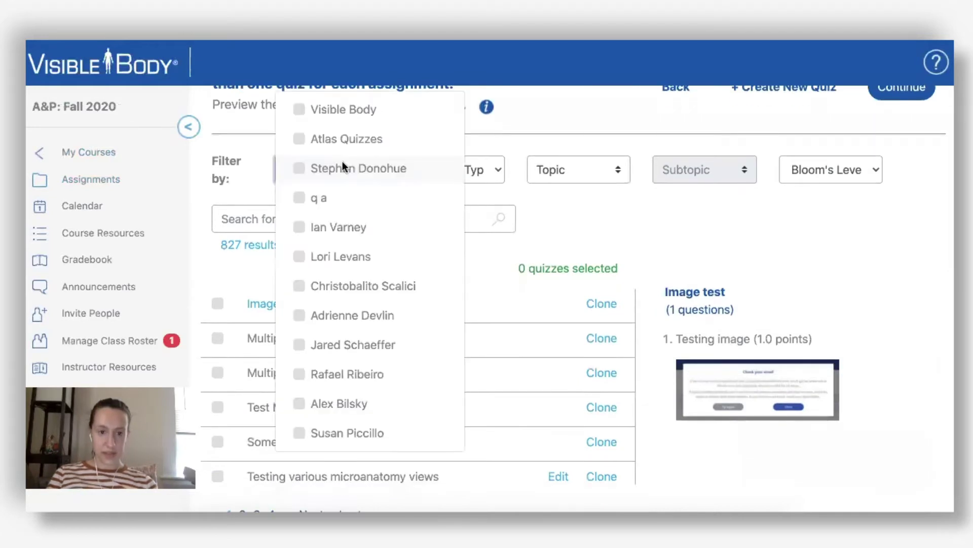
left_click(315, 137)
left_click(664, 243)
- Select the Overview, Nervous quiz for the assignment and continue to its settings
scroll(419, 351, "down", 6)
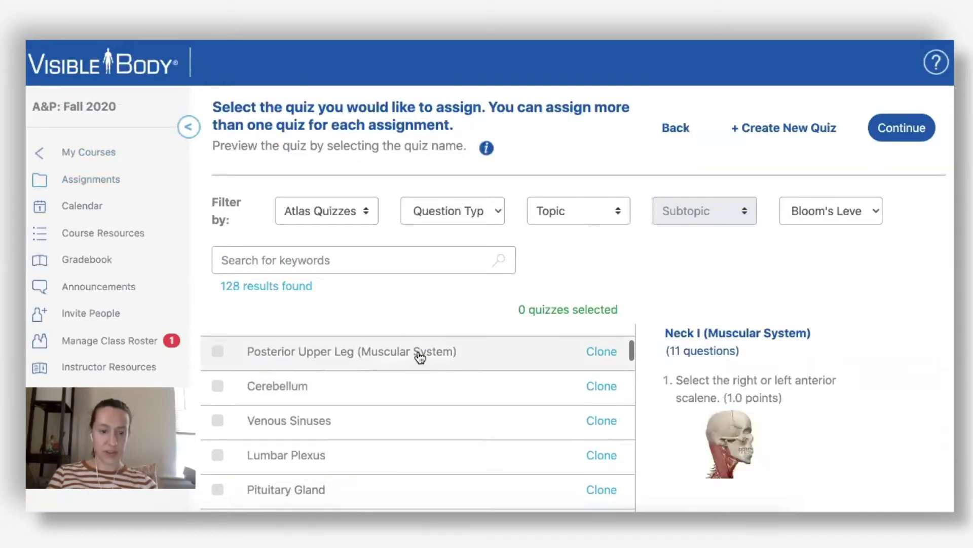
scroll(399, 444, "down", 5)
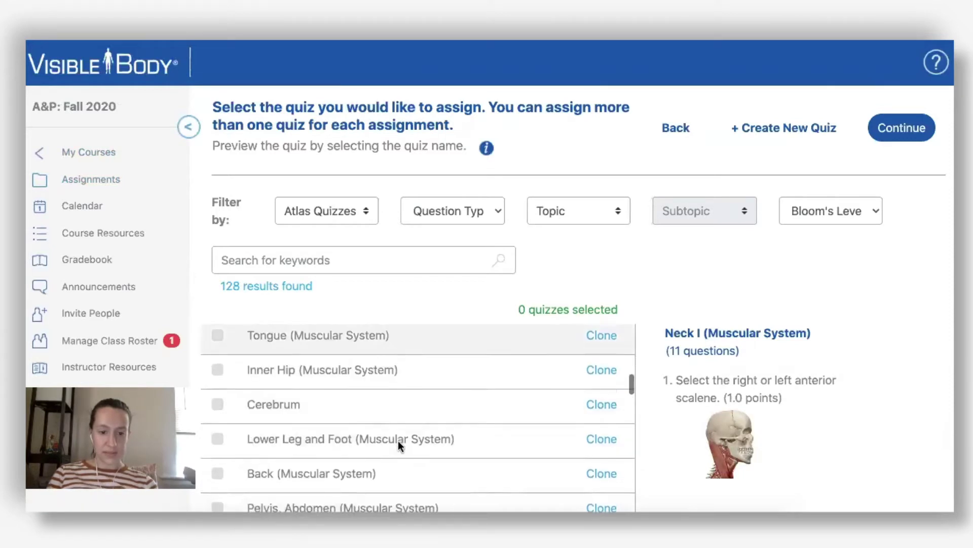
scroll(399, 444, "down", 6)
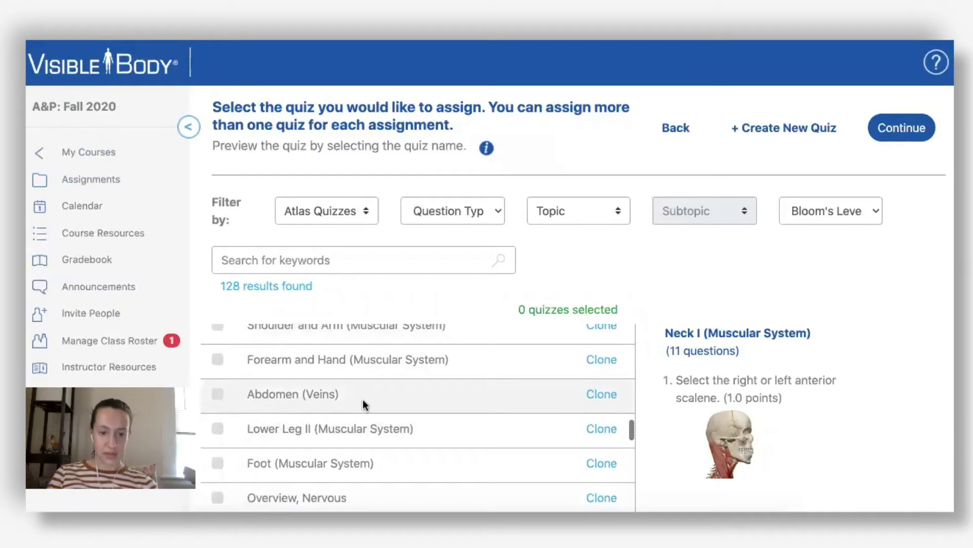
scroll(329, 403, "down", 3)
left_click(305, 388)
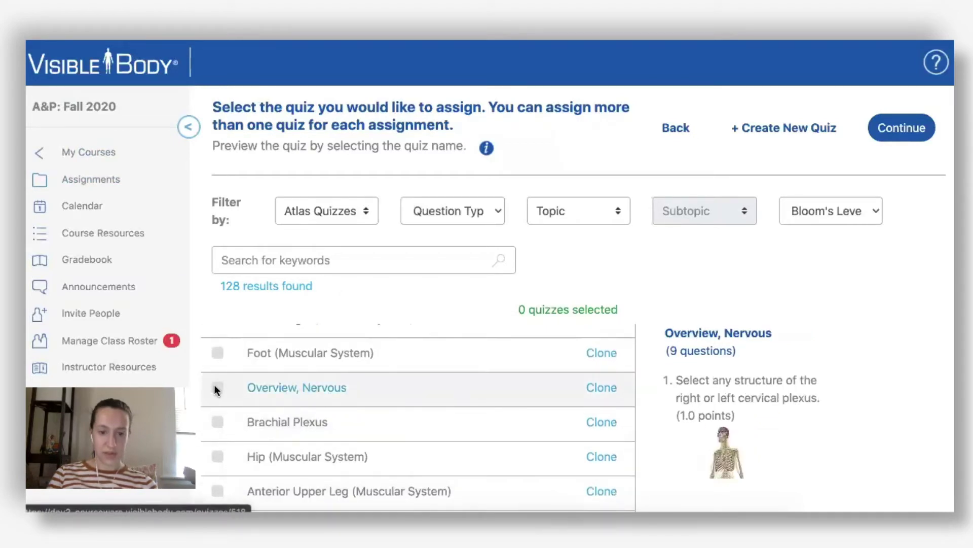
left_click(215, 385)
scroll(557, 414, "up", 2)
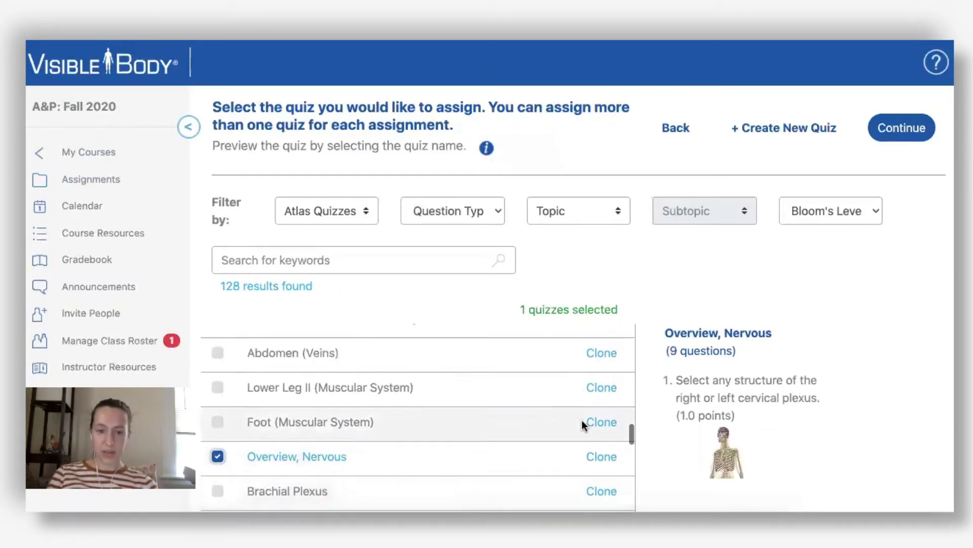
left_click(901, 133)
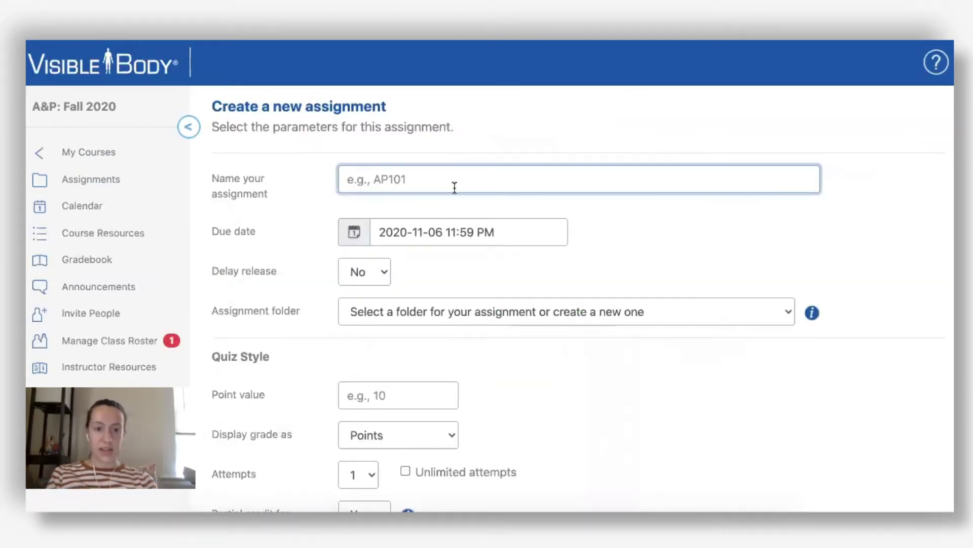
- Name the assignment 'Nervous system quiz' and set it due on 21 November 2020
type("Nervous ")
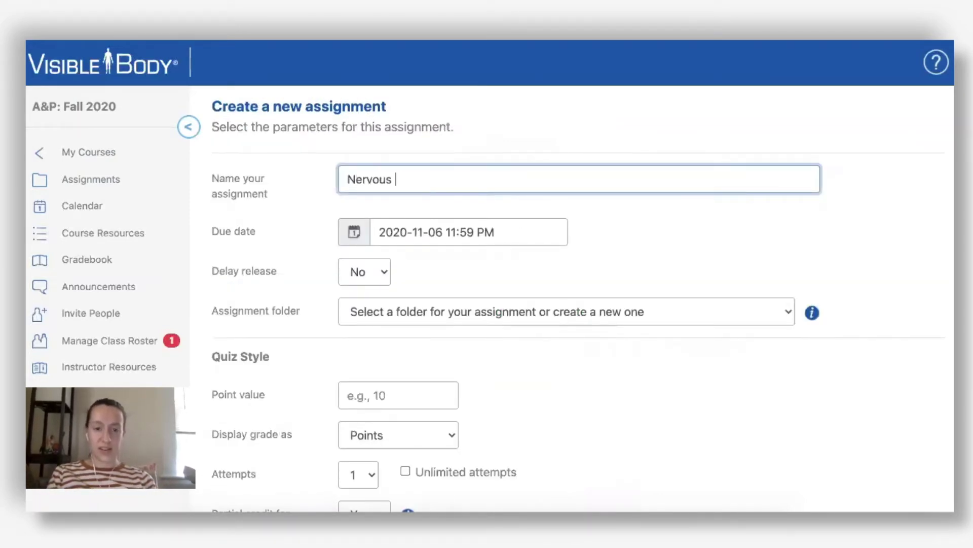
type("system quiz")
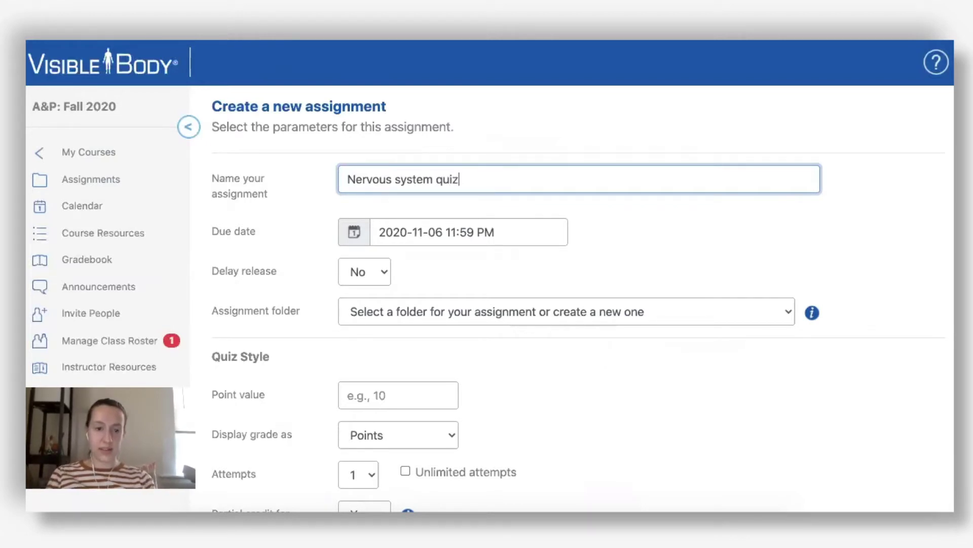
left_click(437, 232)
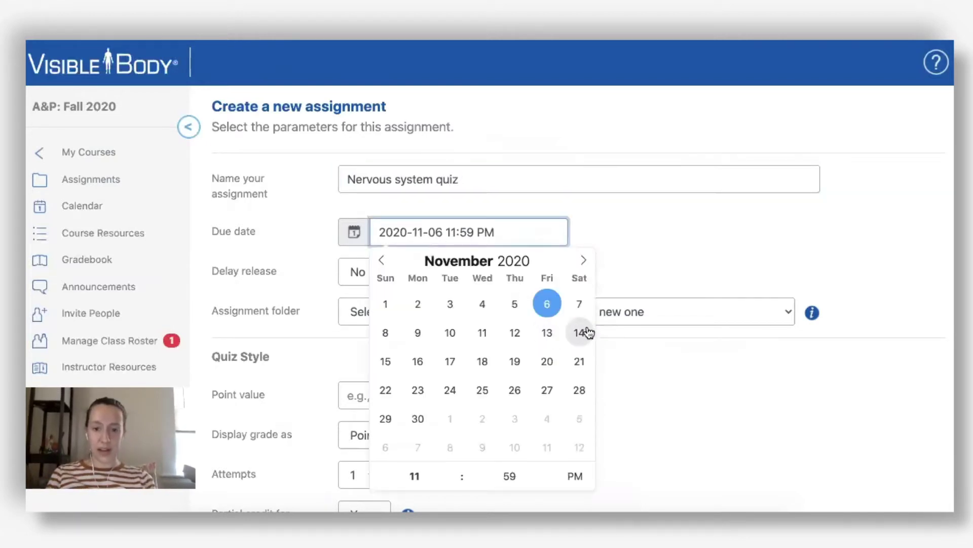
left_click(579, 364)
left_click(608, 348)
- Keep Delay release at No and leave the assignment folder unset
scroll(655, 245, "down", 2)
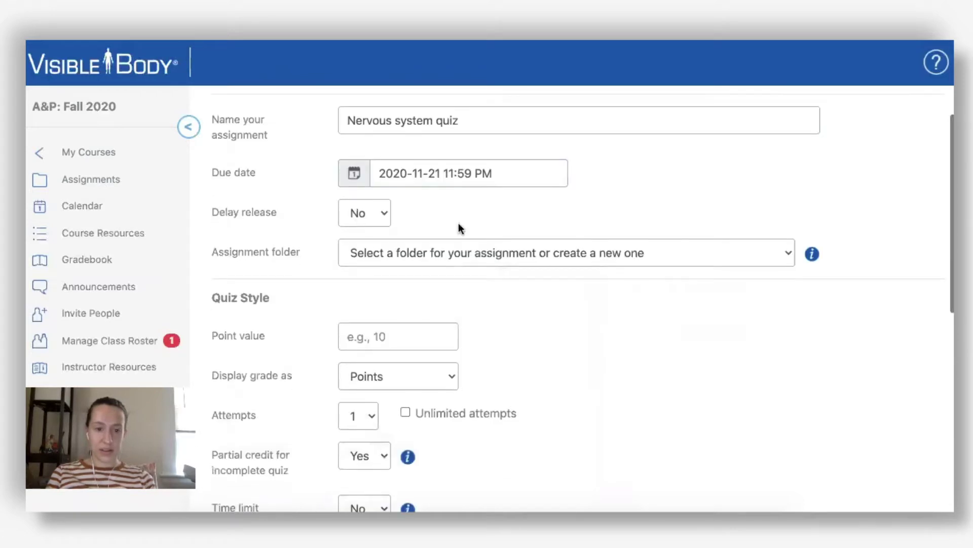
left_click(358, 214)
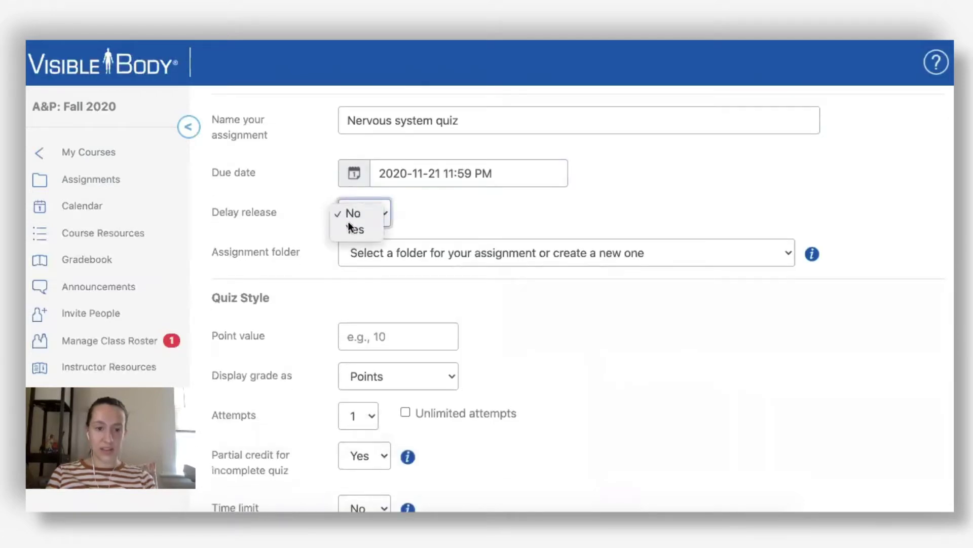
left_click(503, 219)
left_click(528, 254)
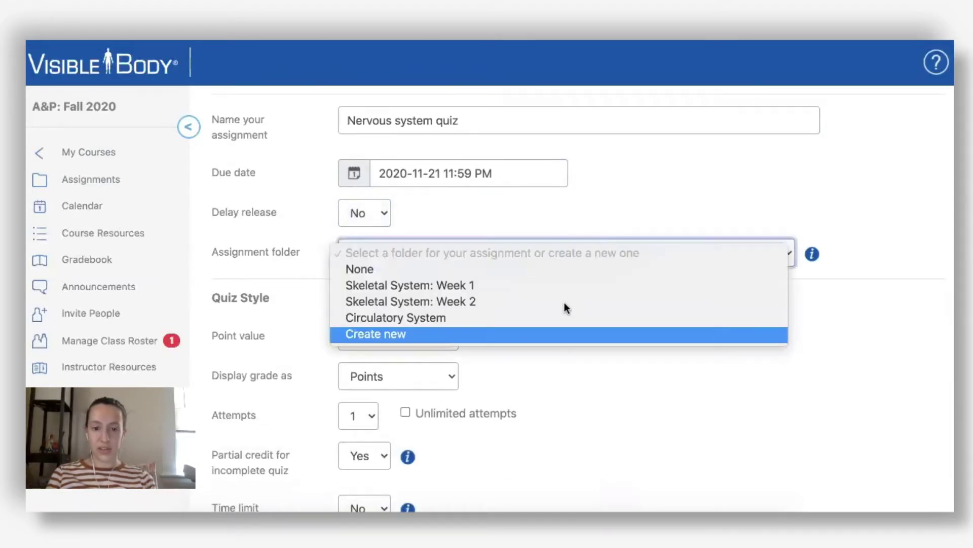
left_click(850, 248)
scroll(613, 330, "down", 2)
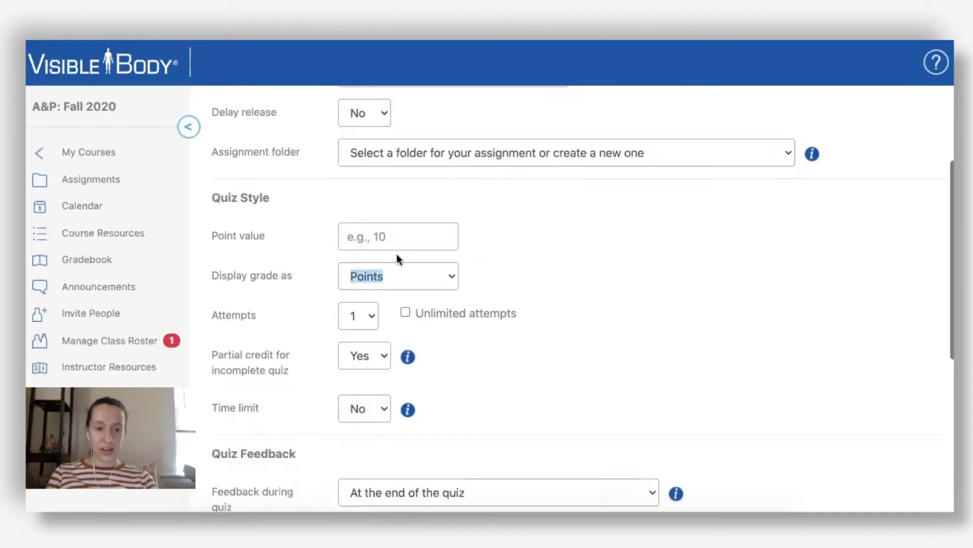
- Give the quiz a point value of 15 and display its grade as Percentage
left_click(395, 238)
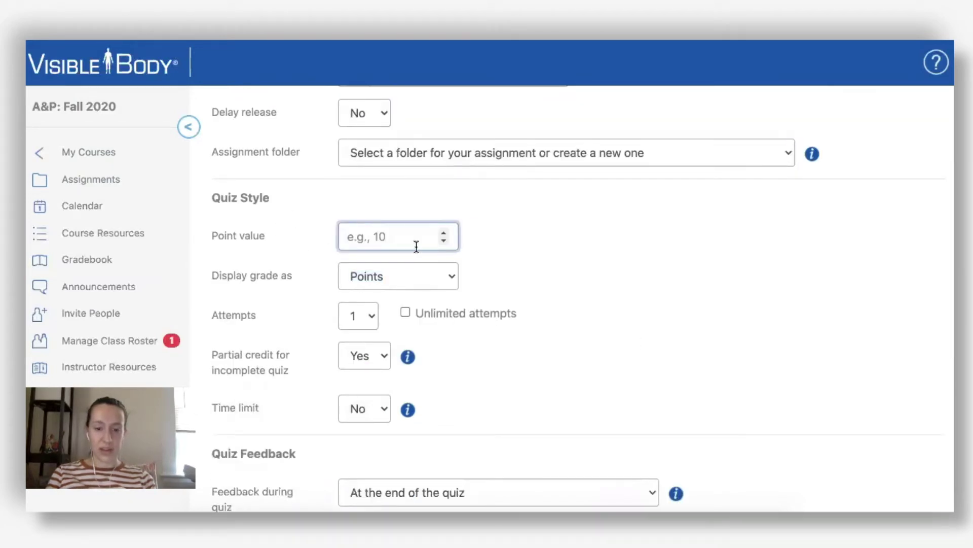
type("15")
left_click(564, 257)
left_click(443, 286)
left_click(360, 292)
left_click(400, 277)
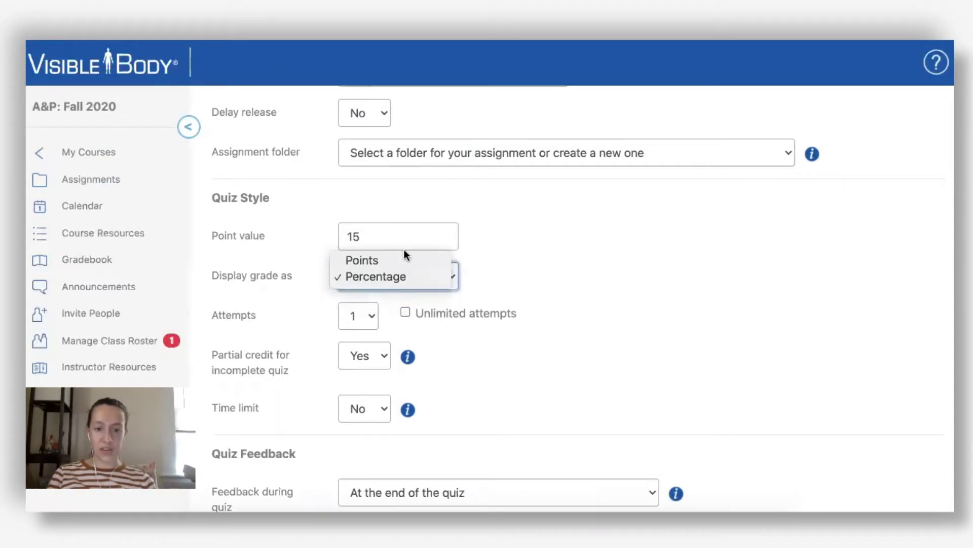
left_click(589, 260)
- Allow unlimited attempts and keep the Best Attempt's score
scroll(588, 260, "down", 1)
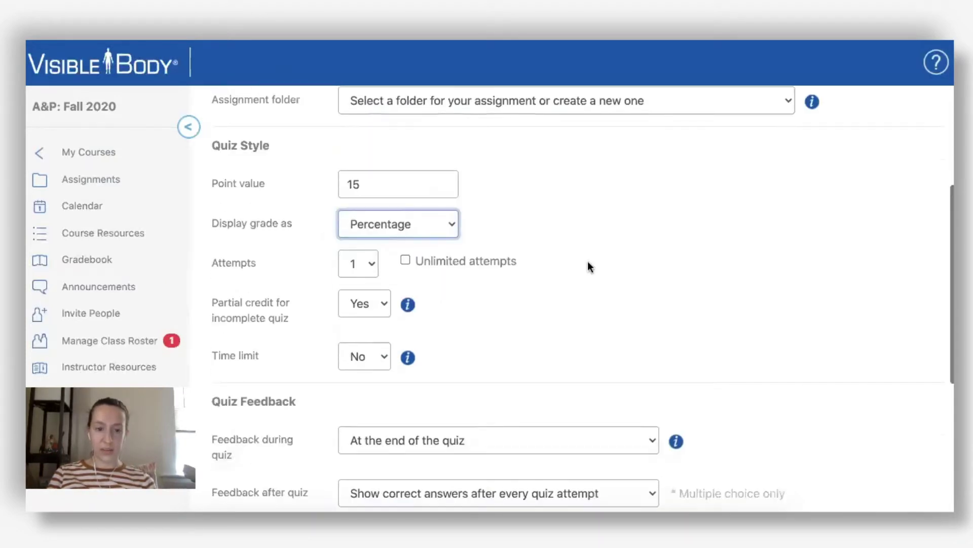
left_click(365, 263)
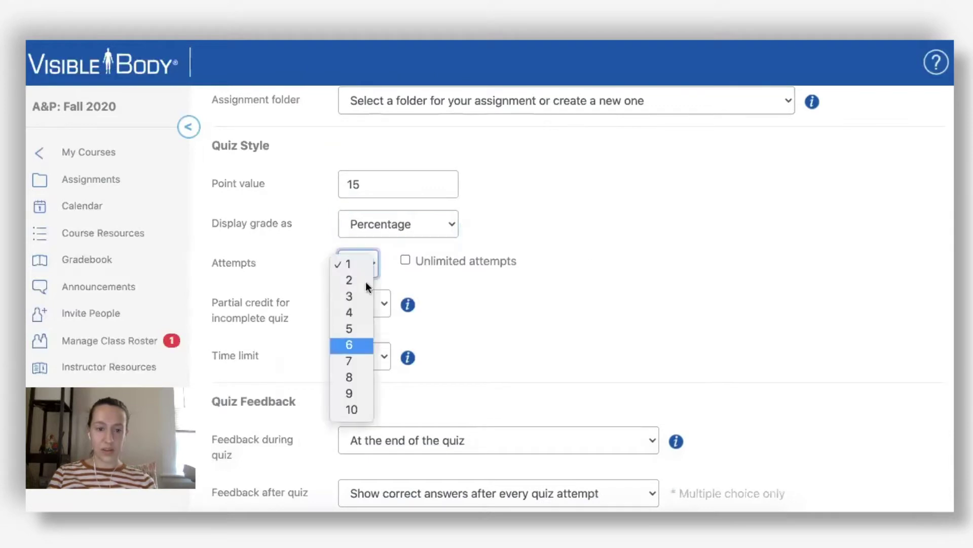
left_click(404, 258)
left_click(406, 259)
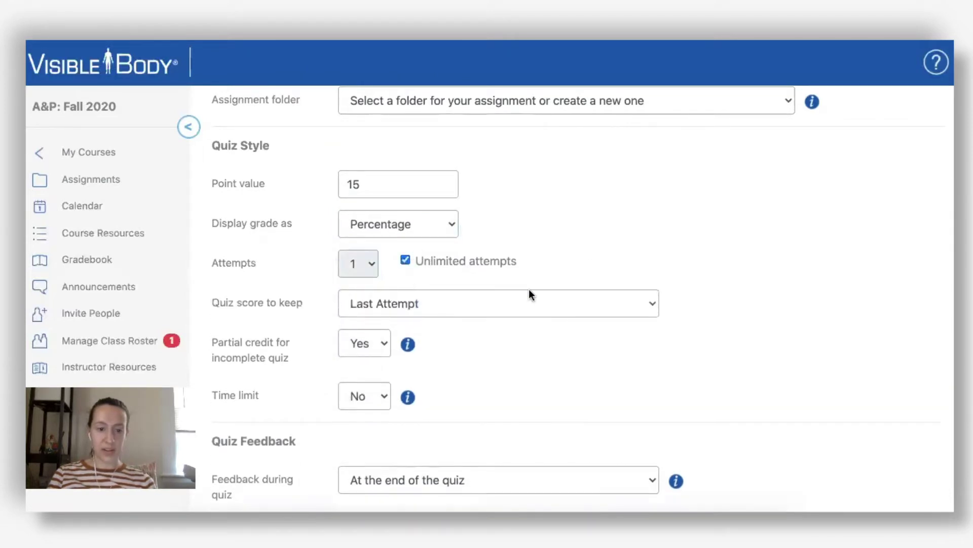
scroll(528, 289, "down", 1)
left_click(397, 247)
left_click(391, 234)
scroll(398, 307, "down", 1)
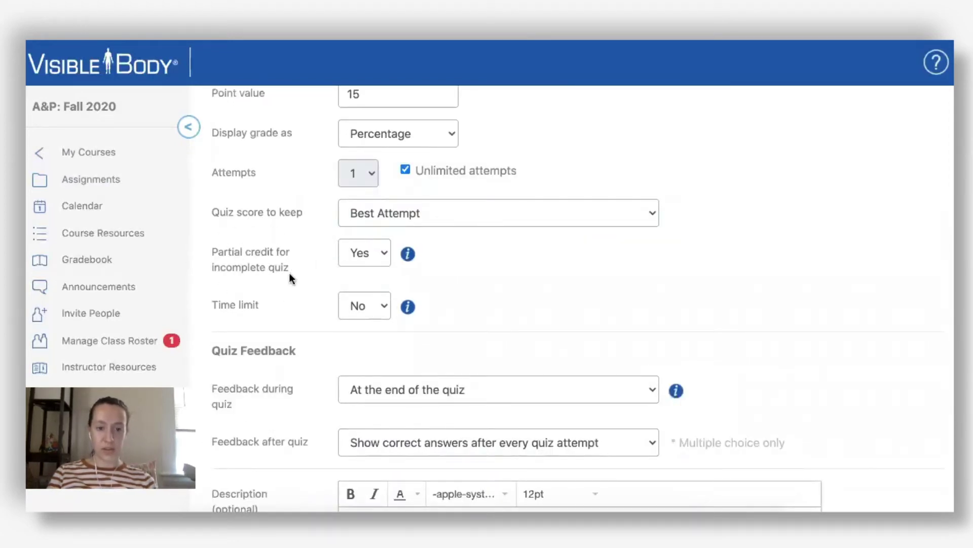
- Review the partial credit explanation and leave partial credit for incomplete quizzes at Yes
scroll(345, 252, "down", 1)
left_click(355, 218)
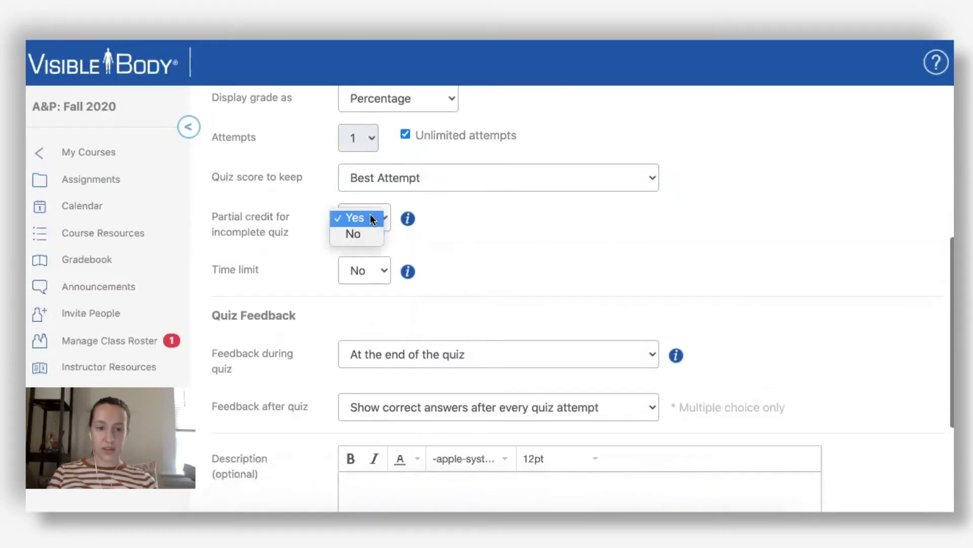
left_click(408, 219)
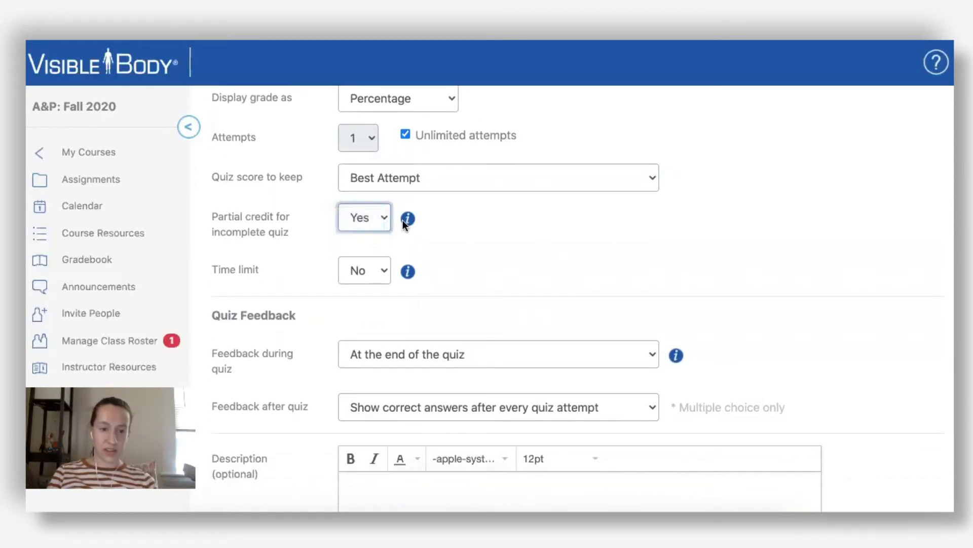
left_click(408, 219)
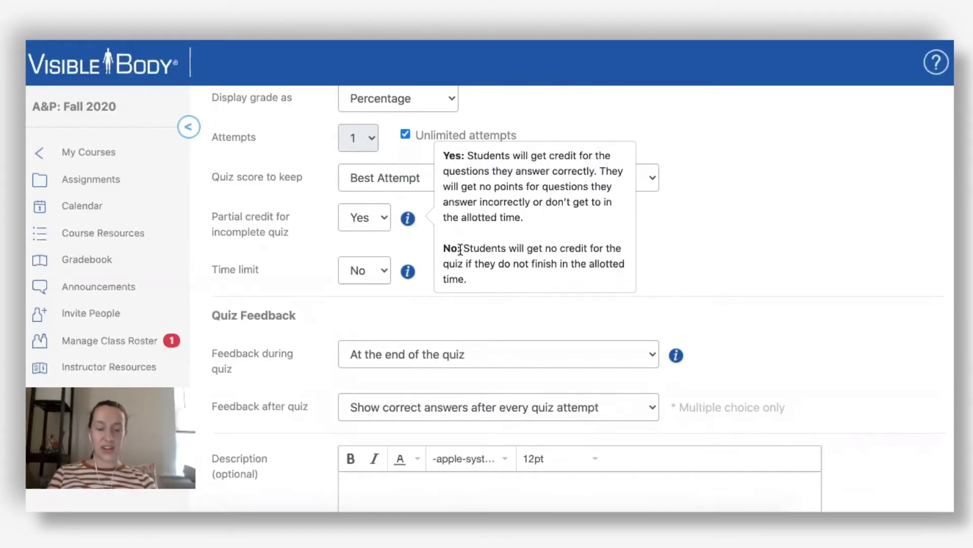
left_click_drag(464, 248, 495, 264)
left_click(527, 273)
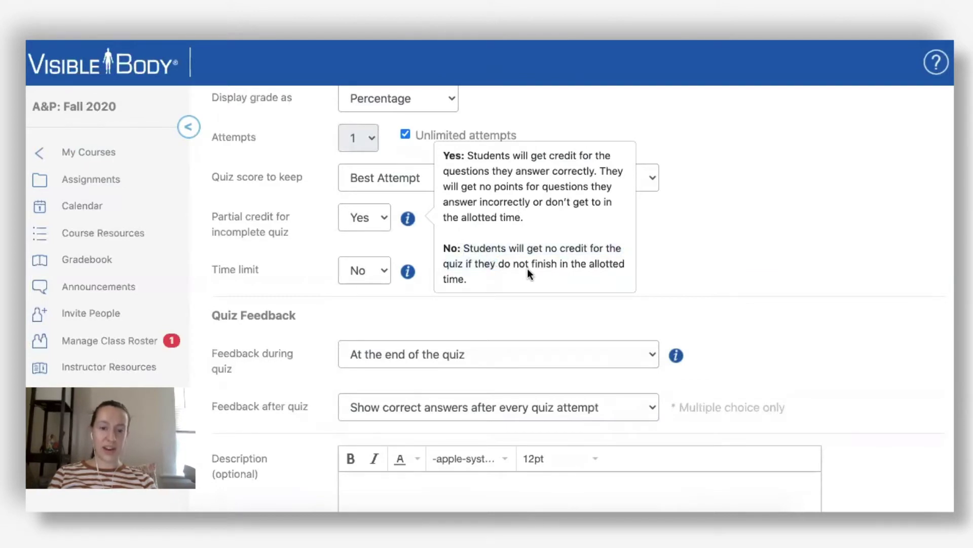
scroll(385, 211, "down", 1)
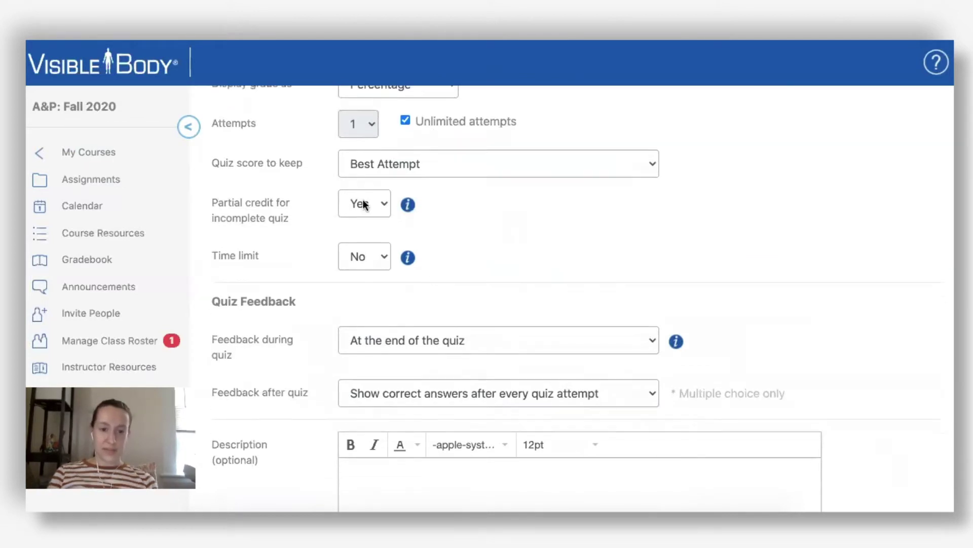
scroll(450, 205, "down", 1)
left_click(365, 170)
left_click(402, 226)
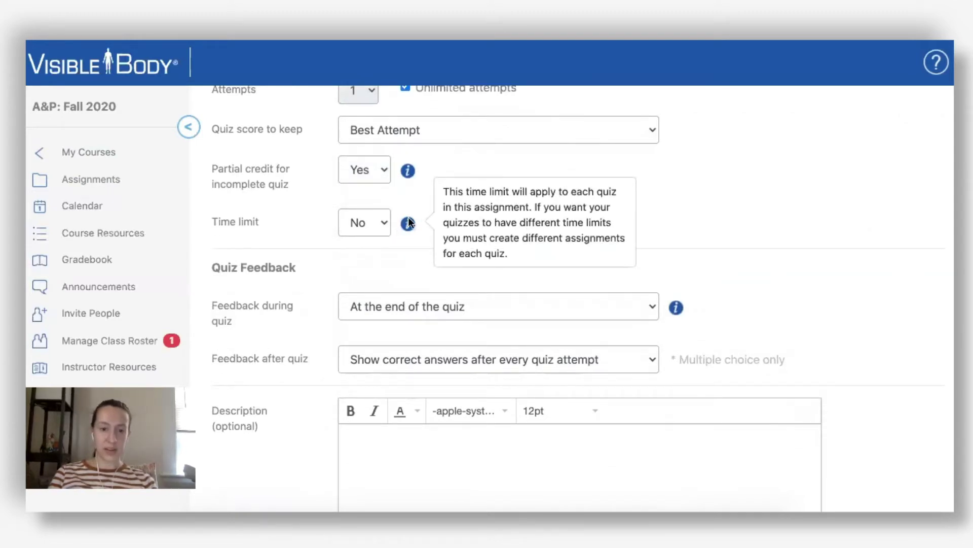
- Turn on a time limit of 0 hours 30 minutes
left_click(356, 224)
left_click(355, 242)
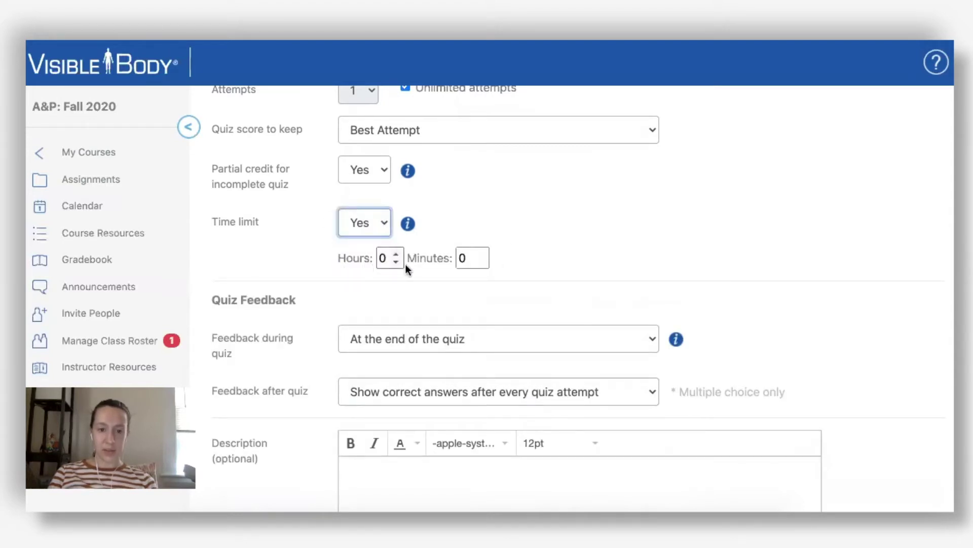
left_click(461, 256)
key("BackSpace")
type("30")
left_click(596, 249)
scroll(597, 249, "down", 3)
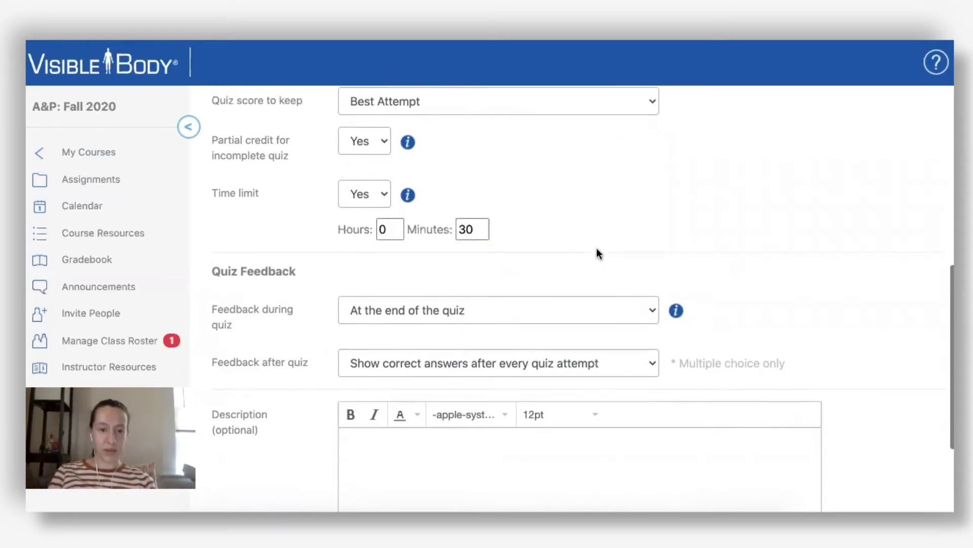
- Set Feedback during quiz to 'After each question and at the end of the quiz'
scroll(486, 222, "up", 1)
left_click(446, 249)
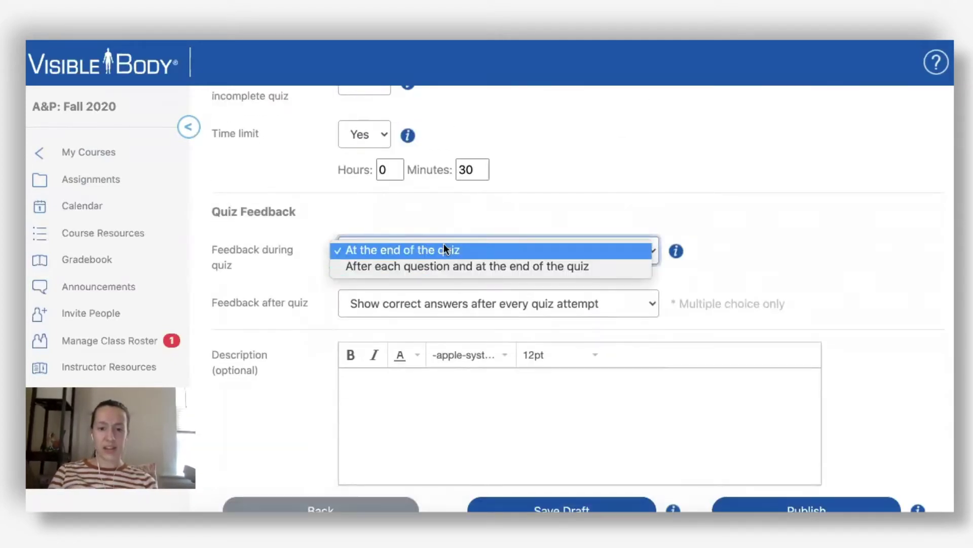
left_click(447, 266)
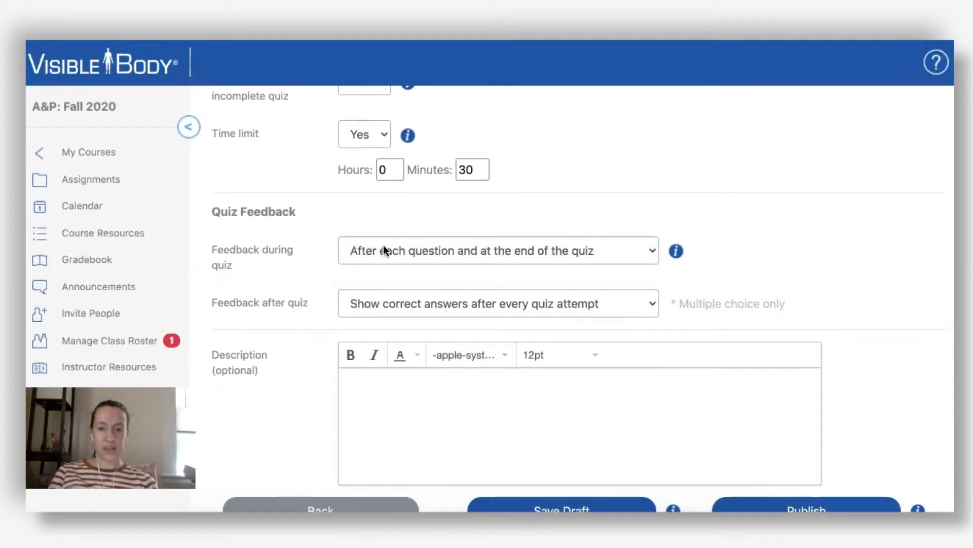
scroll(594, 248, "down", 2)
- Keep Feedback after quiz showing correct answers after every attempt
left_click(443, 231)
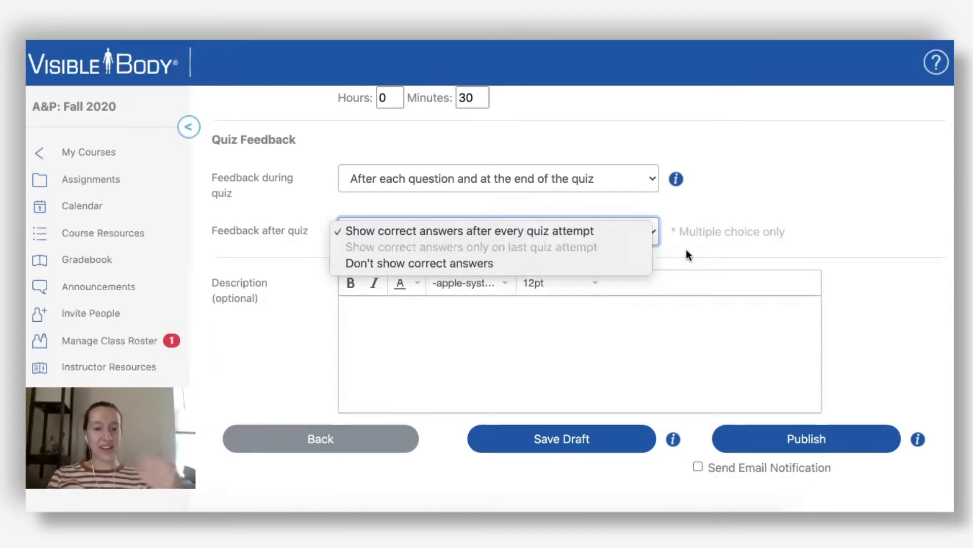
left_click(420, 264)
scroll(504, 311, "up", 3)
left_click(504, 314)
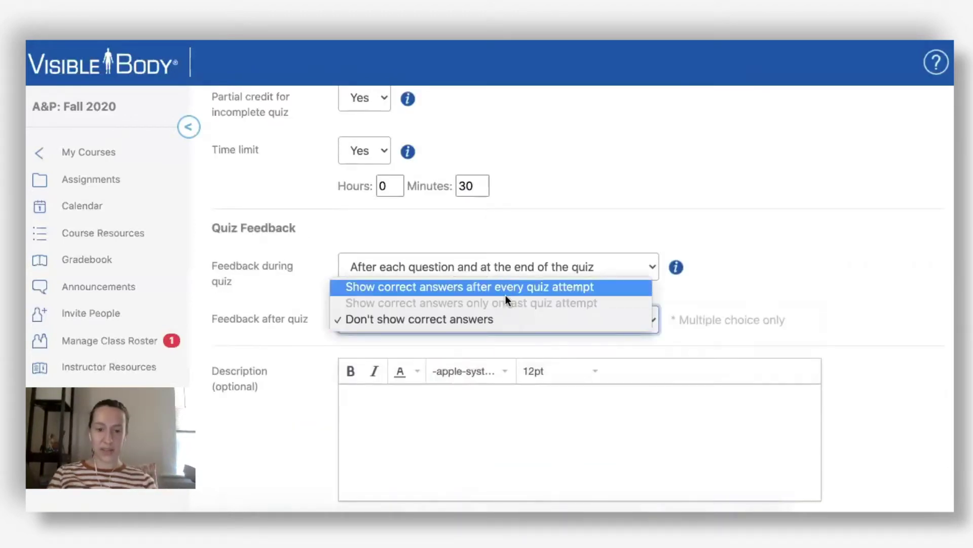
left_click(510, 287)
scroll(750, 306, "down", 2)
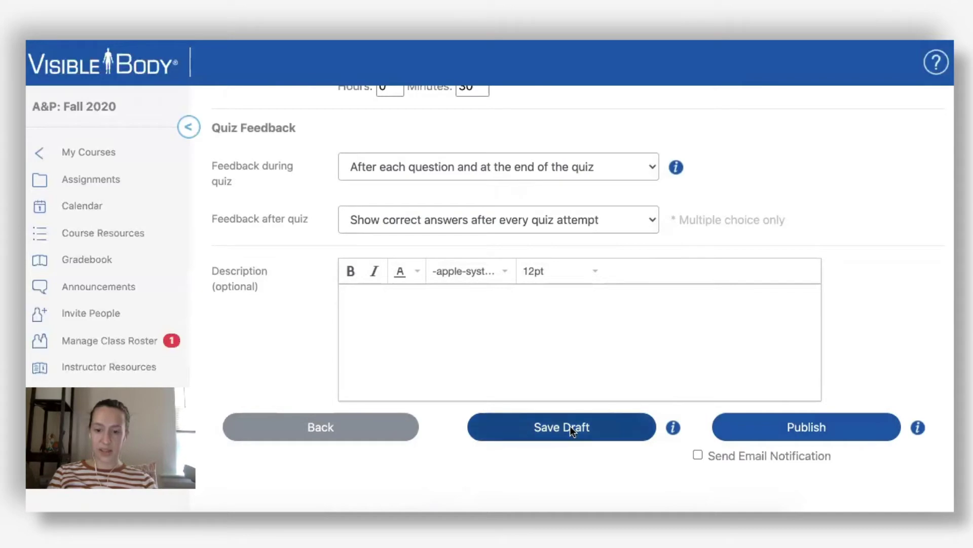
scroll(902, 460, "down", 1)
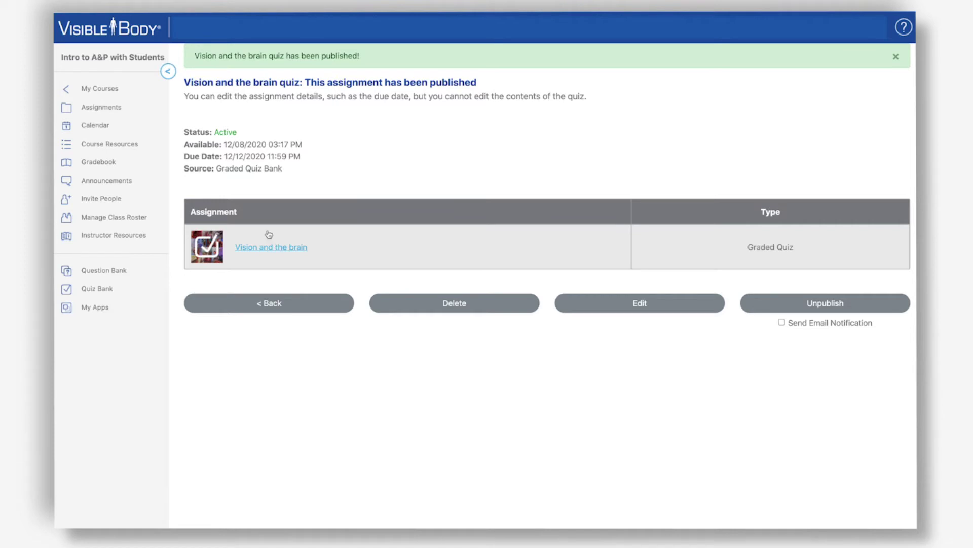
- Open the published Vision and the brain quiz for editing
left_click(637, 307)
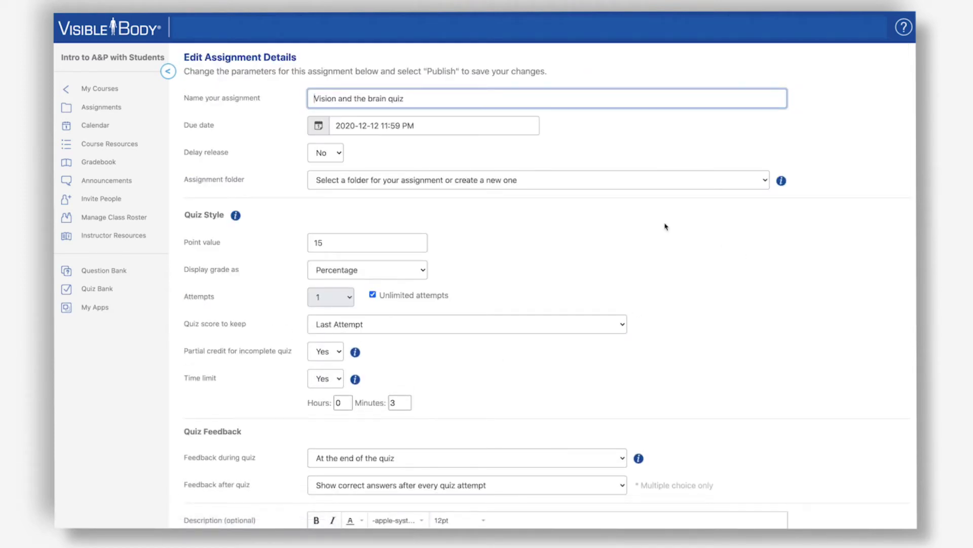
- Republish the Vision and the brain quiz unchanged and confirm with OK
scroll(456, 175, "down", 3)
scroll(350, 239, "down", 1)
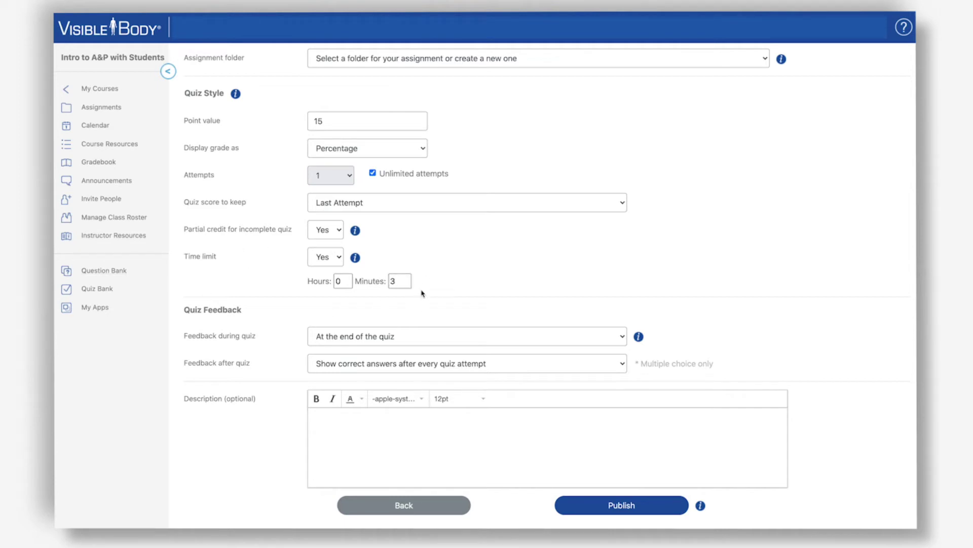
scroll(473, 287, "down", 2)
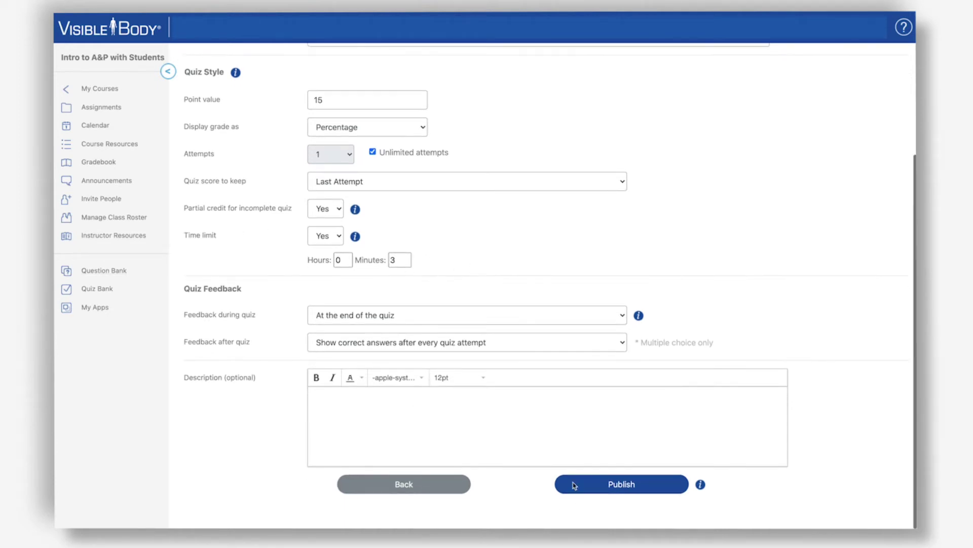
left_click(620, 484)
left_click(562, 133)
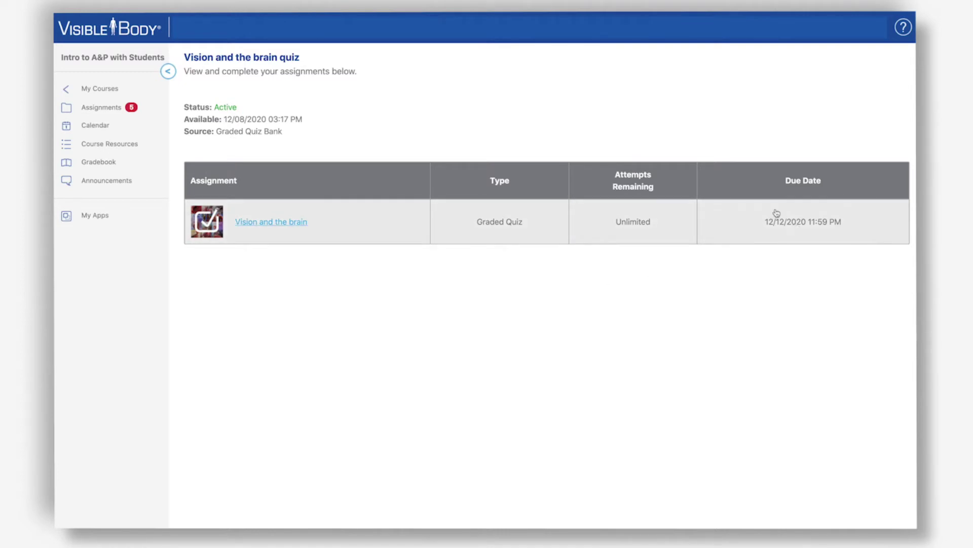
- As the student, launch the Vision and the brain quiz from the assignment list
left_click(264, 222)
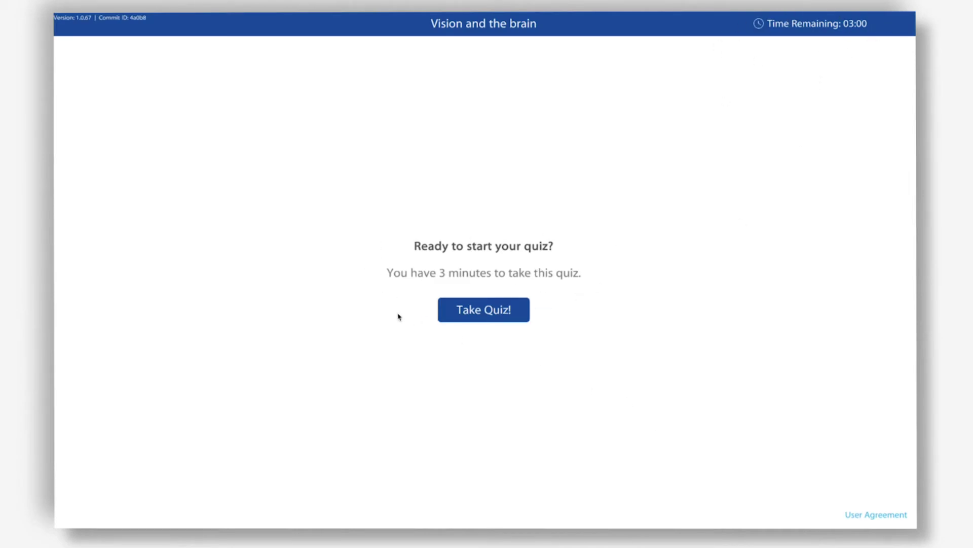
- Take the timed quiz, answering the lacrimal gland and iris questions until time runs out
left_click(491, 315)
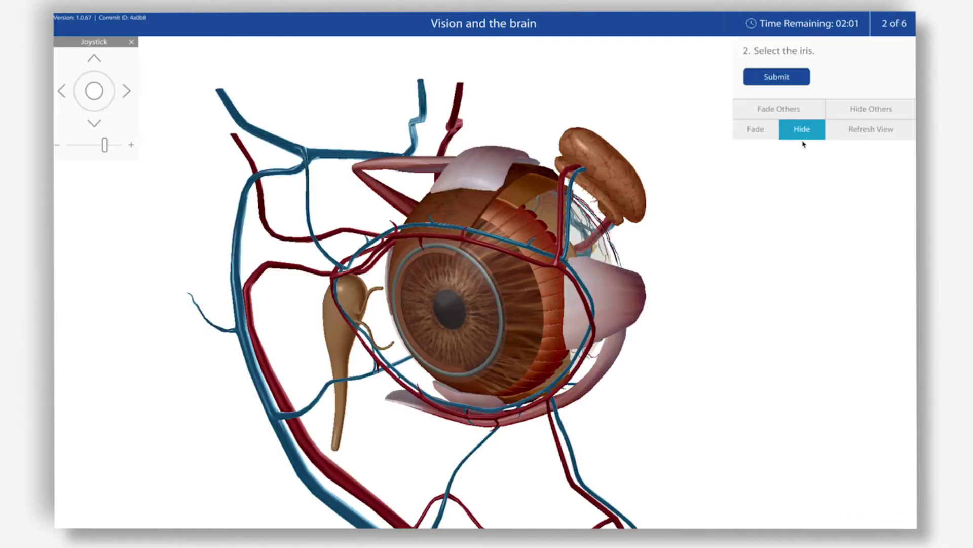
left_click(398, 315)
left_click(802, 130)
left_click(603, 175)
left_click(871, 108)
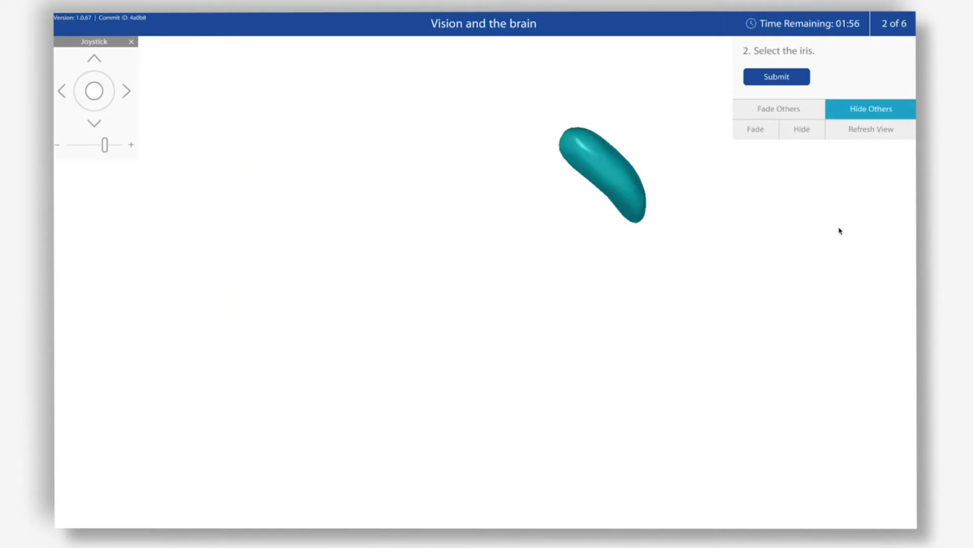
left_click(867, 130)
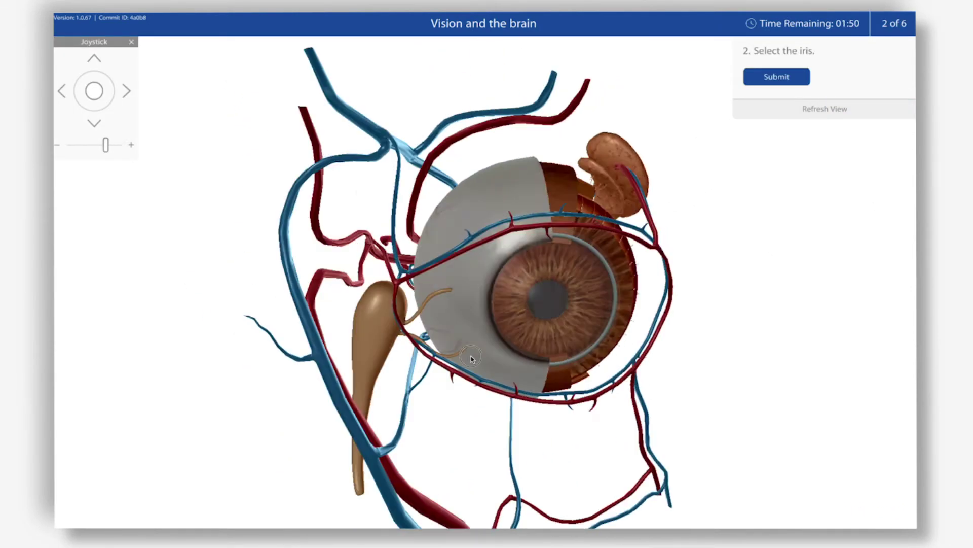
left_click(421, 289)
left_click(777, 77)
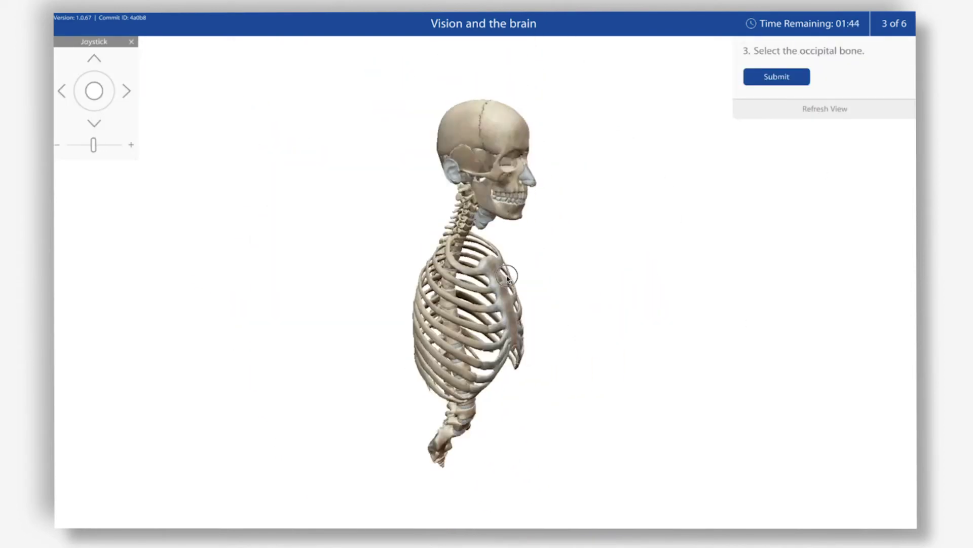
left_click_drag(341, 272, 691, 323)
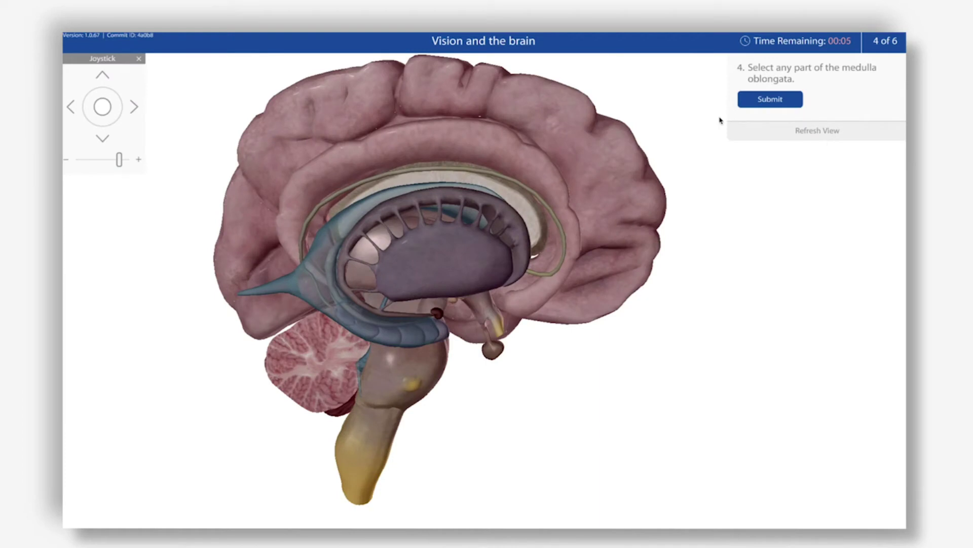
left_click_drag(696, 263, 672, 253)
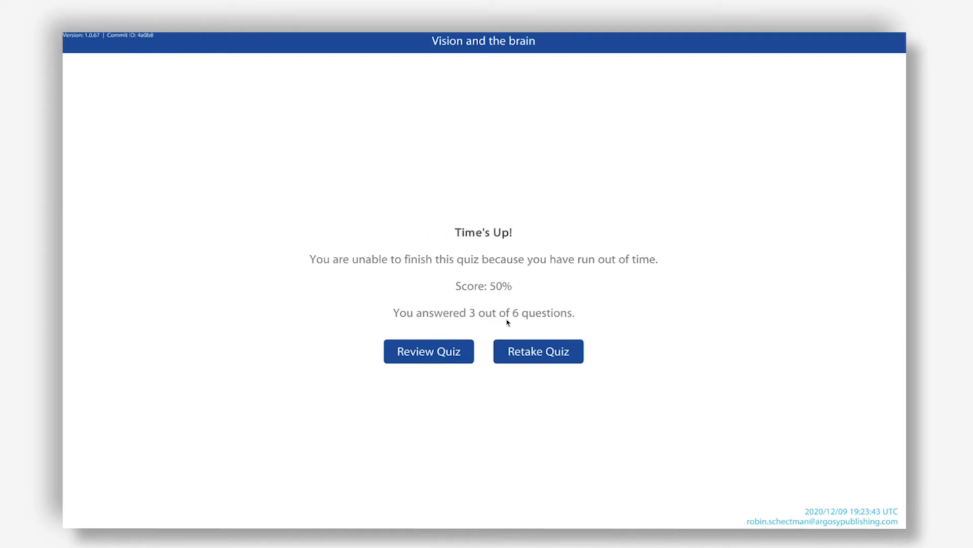
- Look over the attempt's per-question results, then close them to return to the quiz page
left_click(410, 348)
scroll(431, 242, "down", 2)
scroll(398, 239, "up", 2)
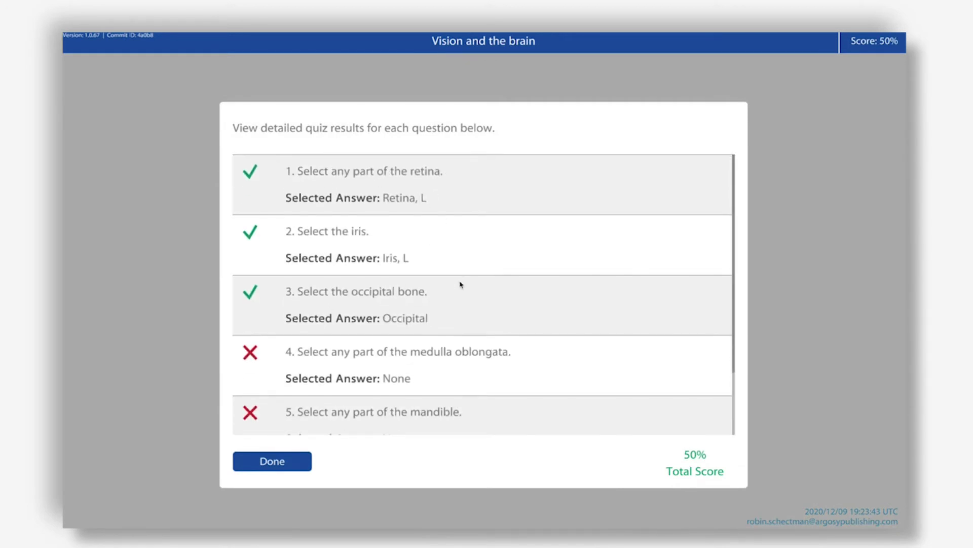
left_click_drag(733, 307, 460, 378)
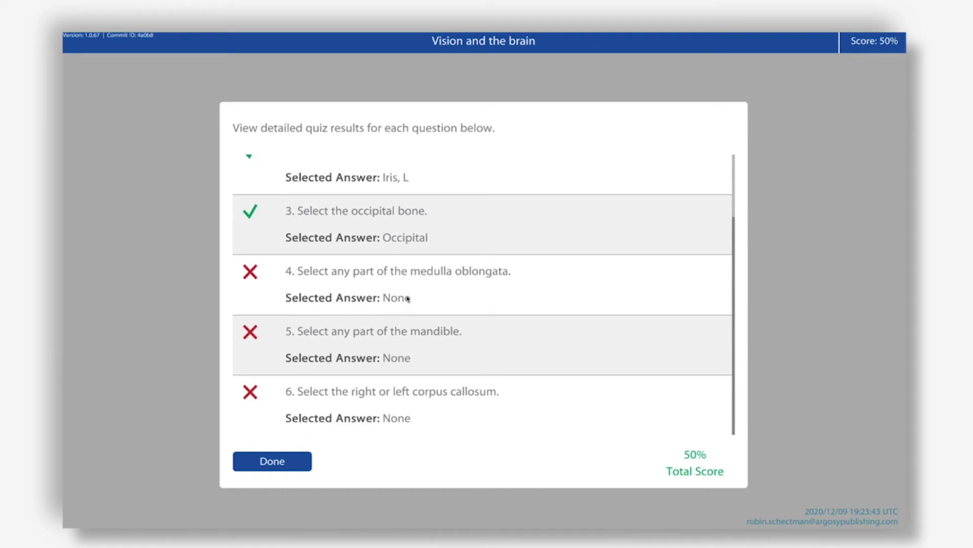
left_click(276, 461)
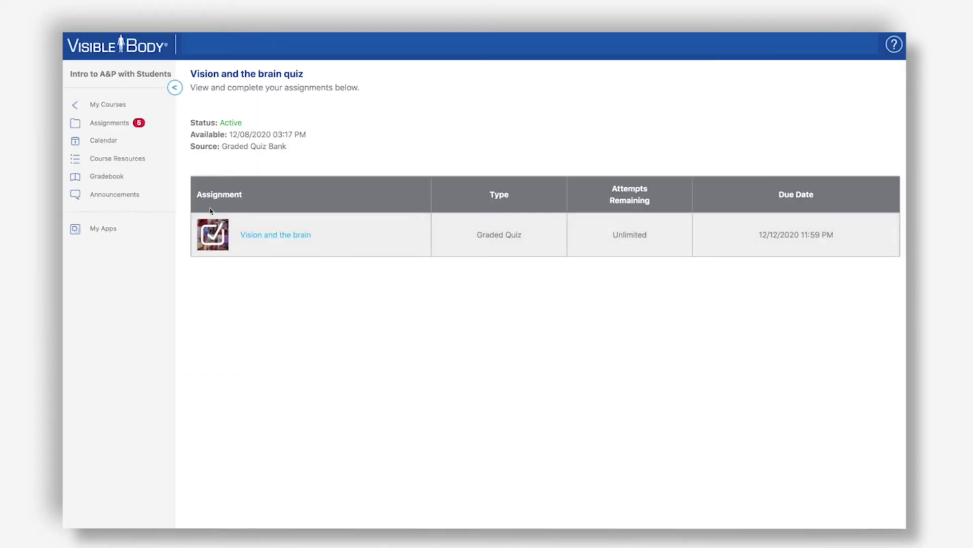
- In the gradebook, check the 50.0% time-expired Vision and the brain score details
left_click(101, 176)
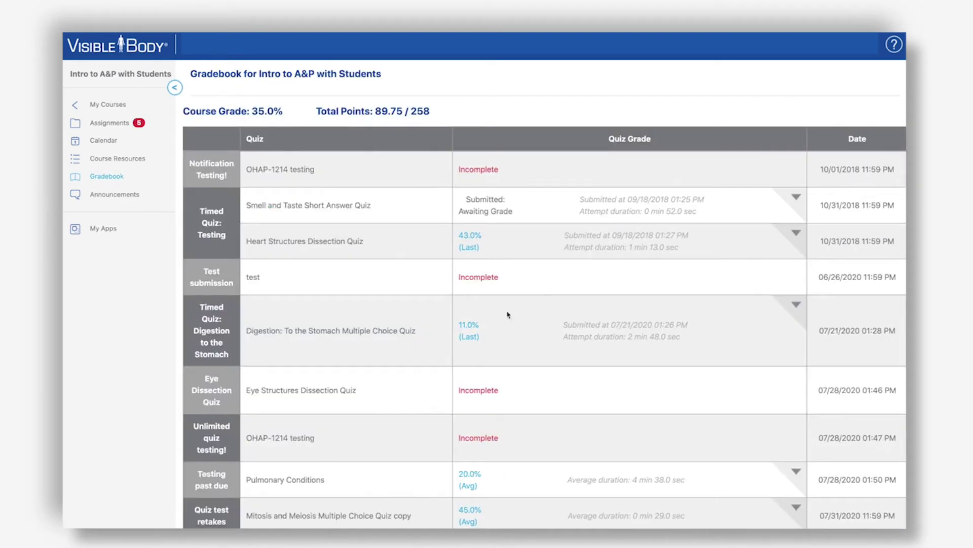
scroll(518, 294, "down", 15)
scroll(520, 294, "down", 3)
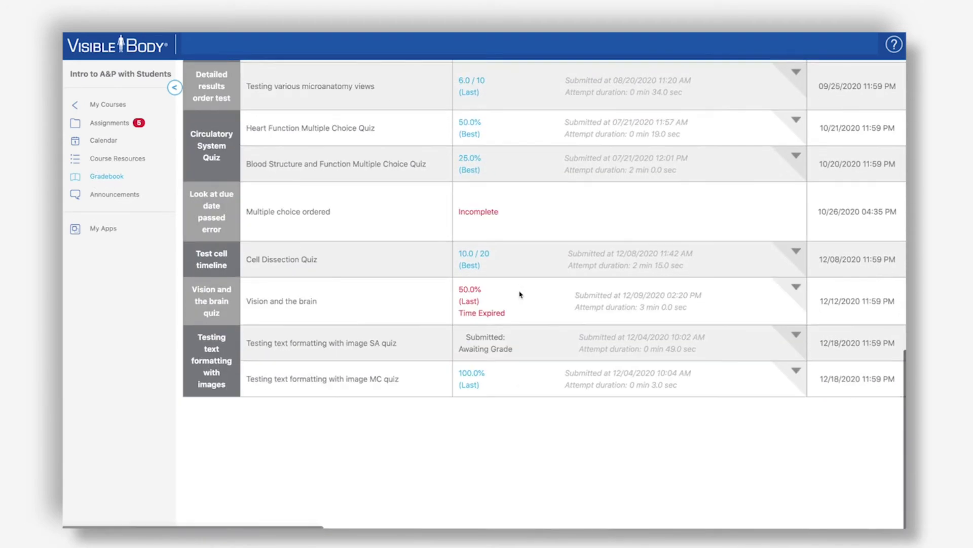
left_click(475, 305)
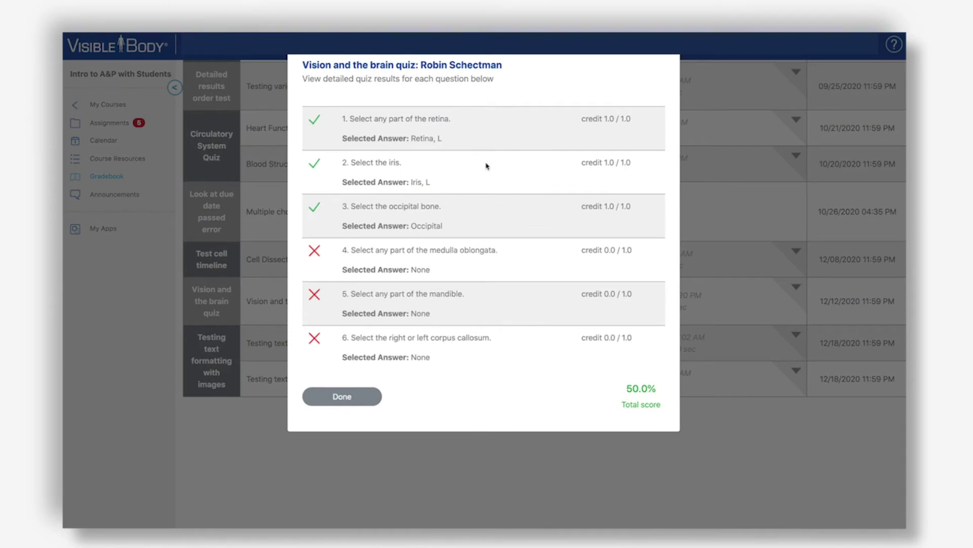
left_click(349, 397)
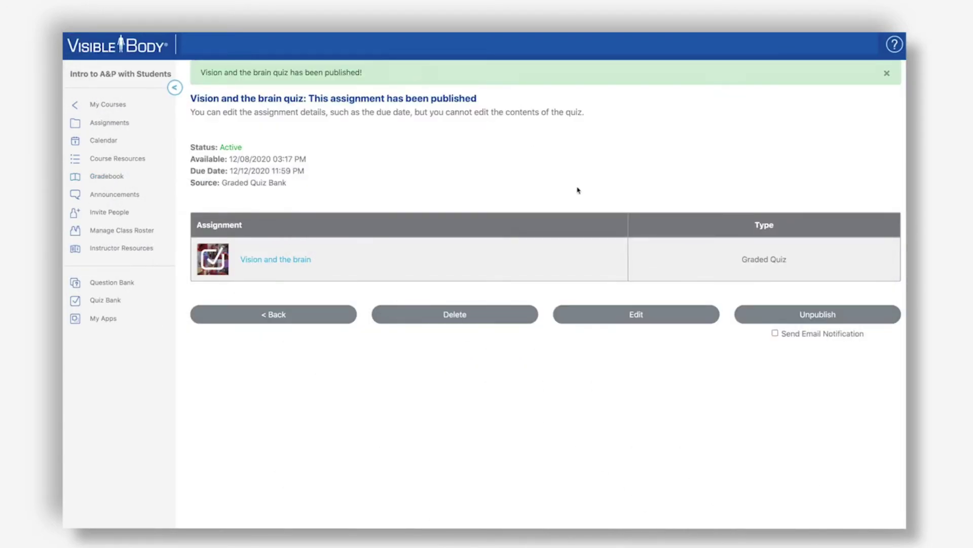
- Edit the quiz to partial credit No and a 1-minute time limit, then republish it
left_click(623, 315)
scroll(539, 256, "down", 2)
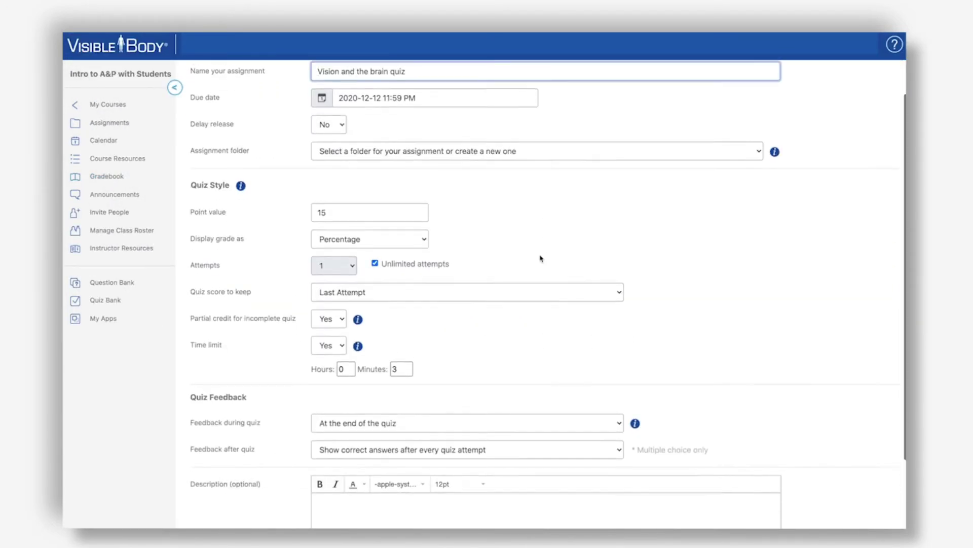
left_click(335, 314)
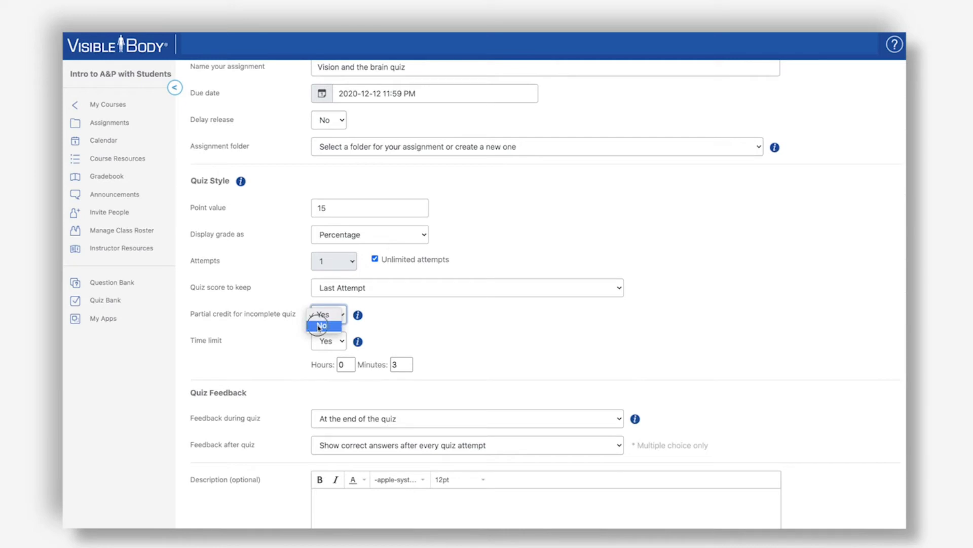
left_click(319, 327)
left_click(393, 365)
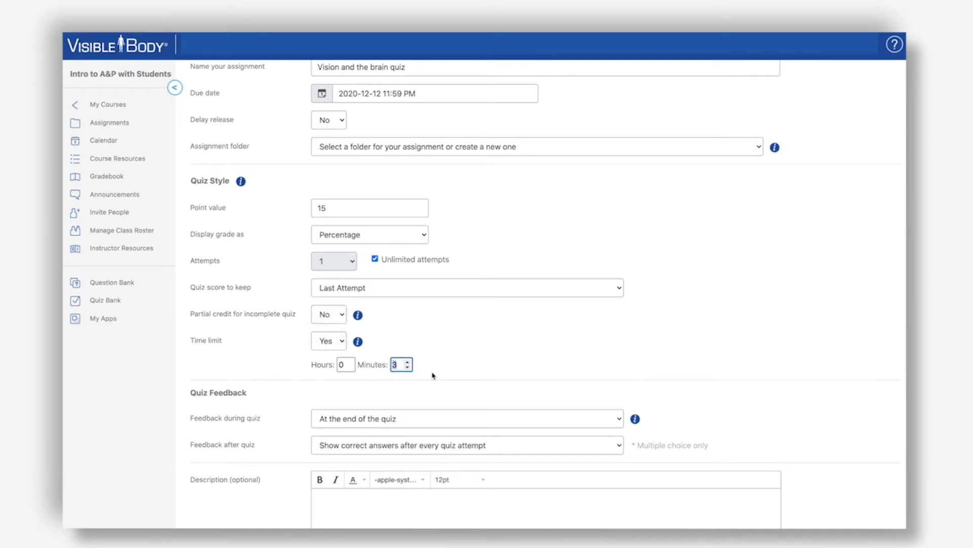
type("1")
left_click(484, 327)
scroll(443, 325, "down", 2)
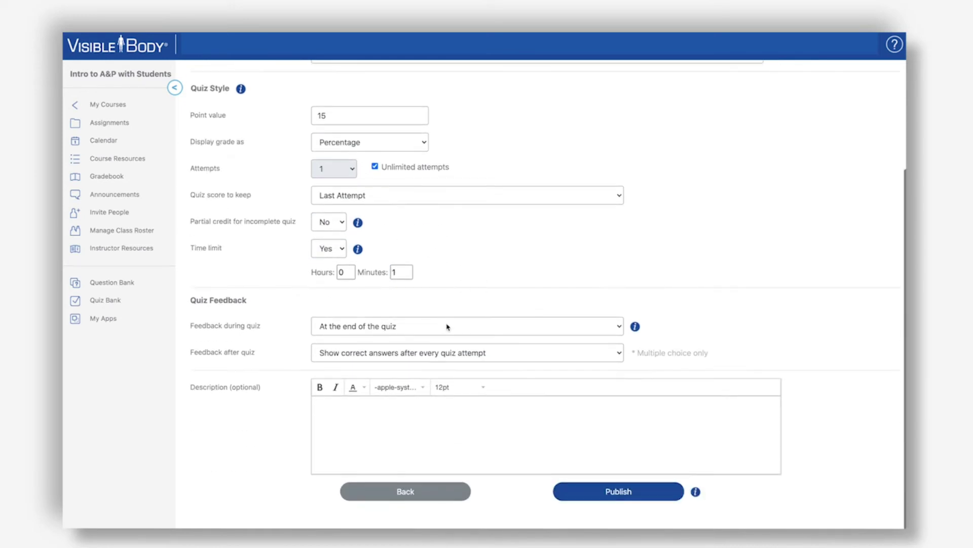
left_click(621, 491)
left_click(578, 146)
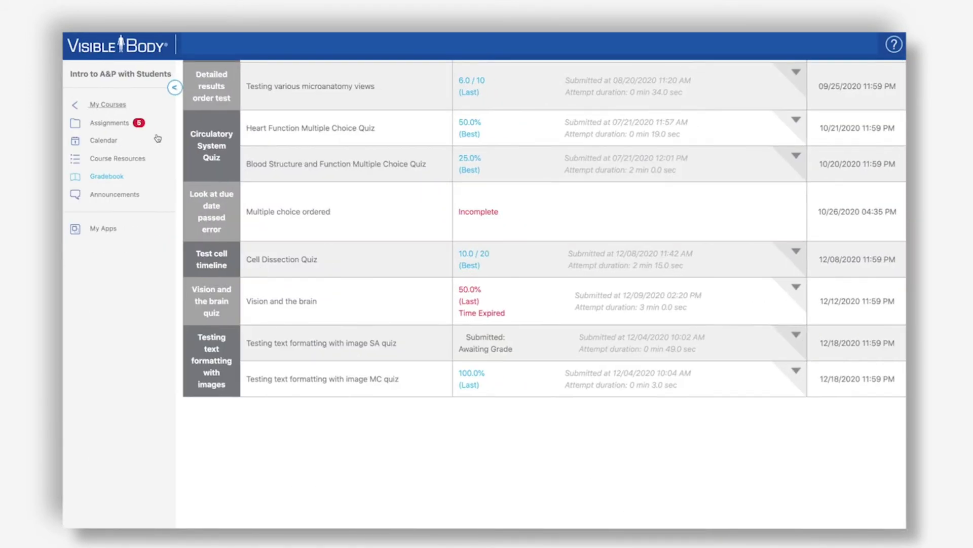
- Launch the Vision and the brain quiz from Assignments and submit the mandible answer for question 4
scroll(311, 255, "up", 1)
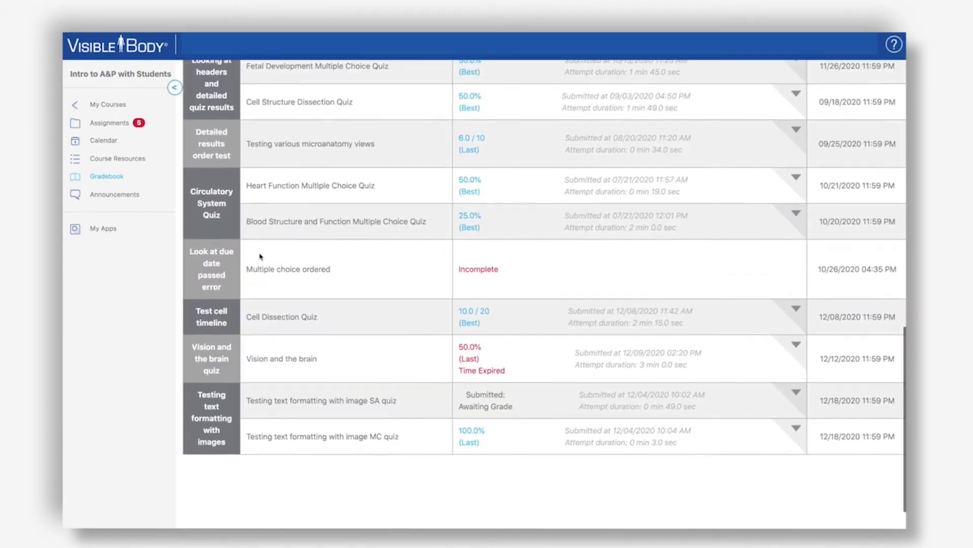
left_click(112, 124)
left_click(237, 222)
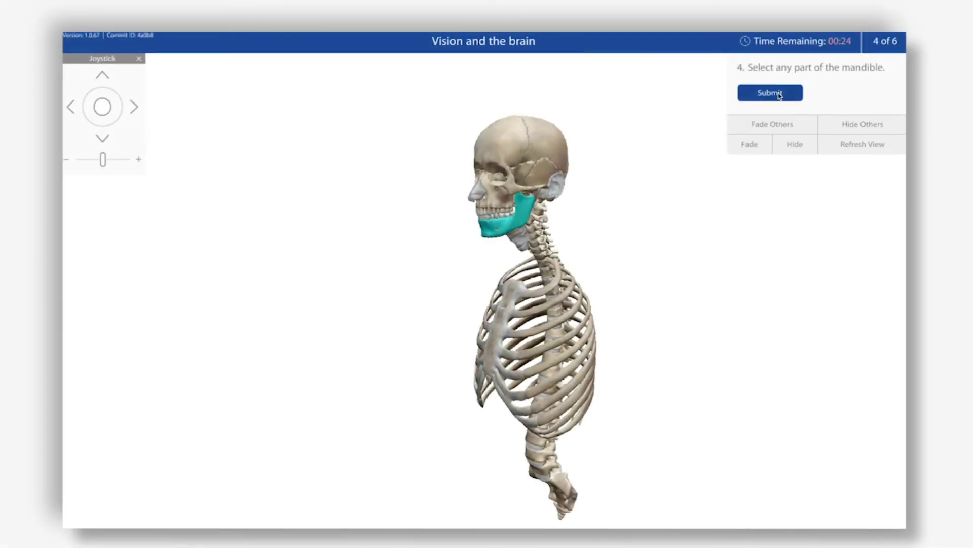
left_click(780, 95)
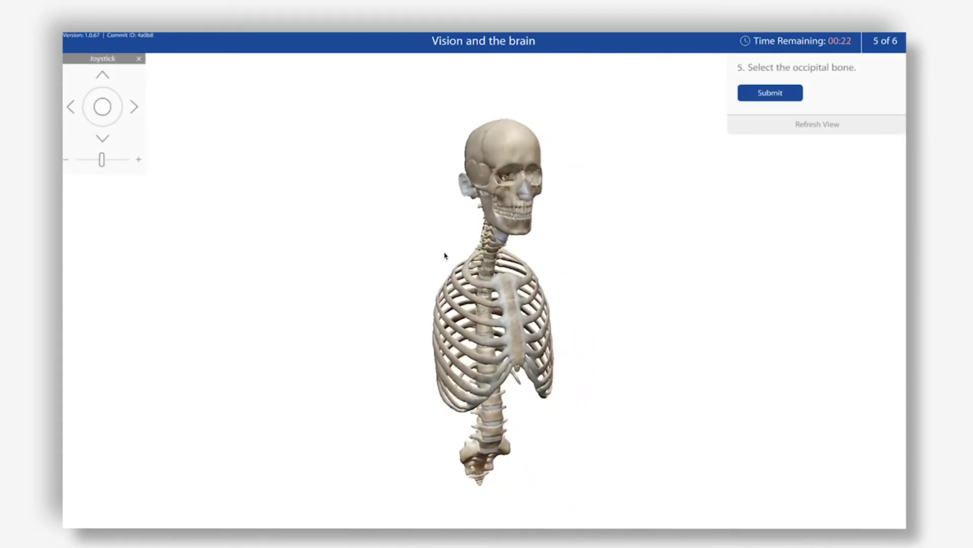
- Rotate the skeleton around to look for the occipital bone until the timer runs out
left_click_drag(581, 270, 230, 250)
left_click_drag(712, 282, 420, 274)
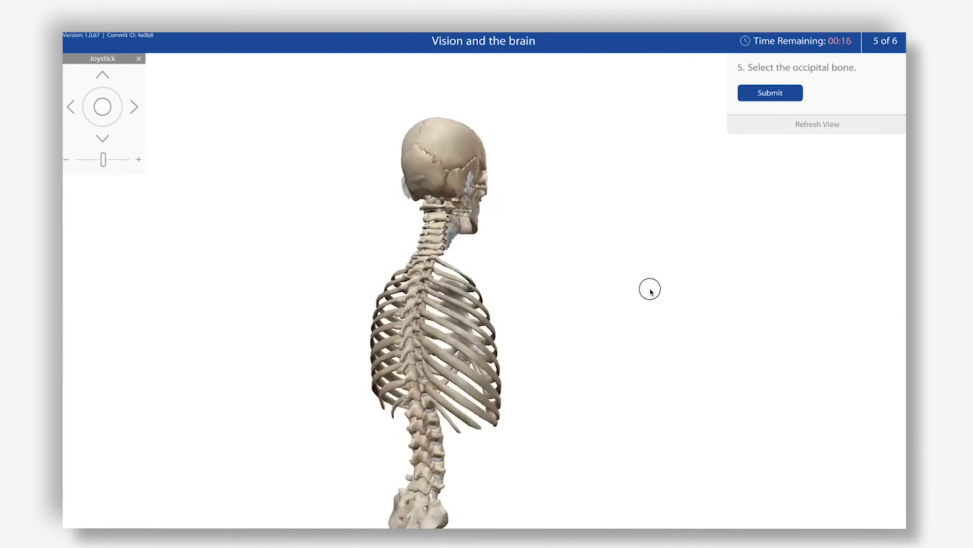
left_click_drag(629, 289, 852, 304)
left_click_drag(637, 291, 244, 261)
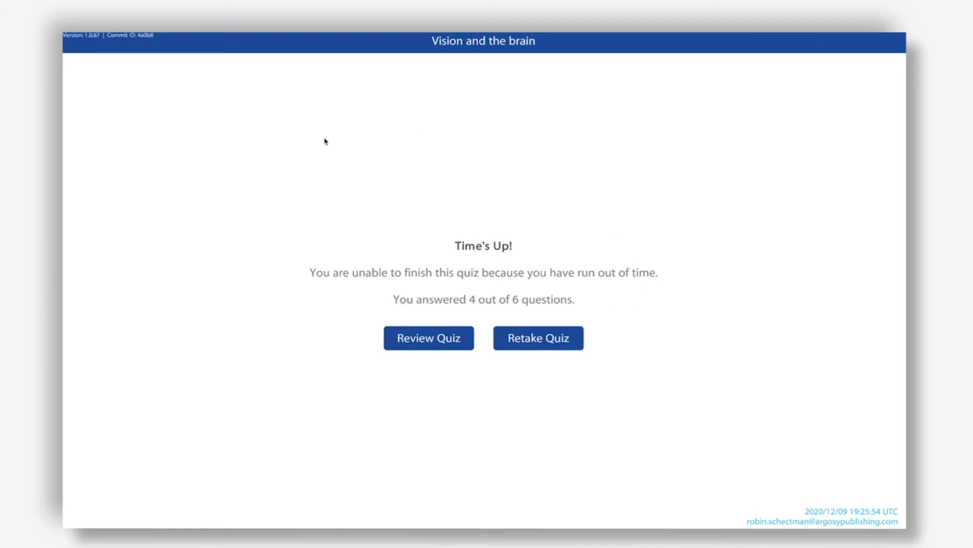
- Review the expired attempt's 0% results, then go to the course gradebook
left_click(409, 338)
scroll(528, 317, "down", 3)
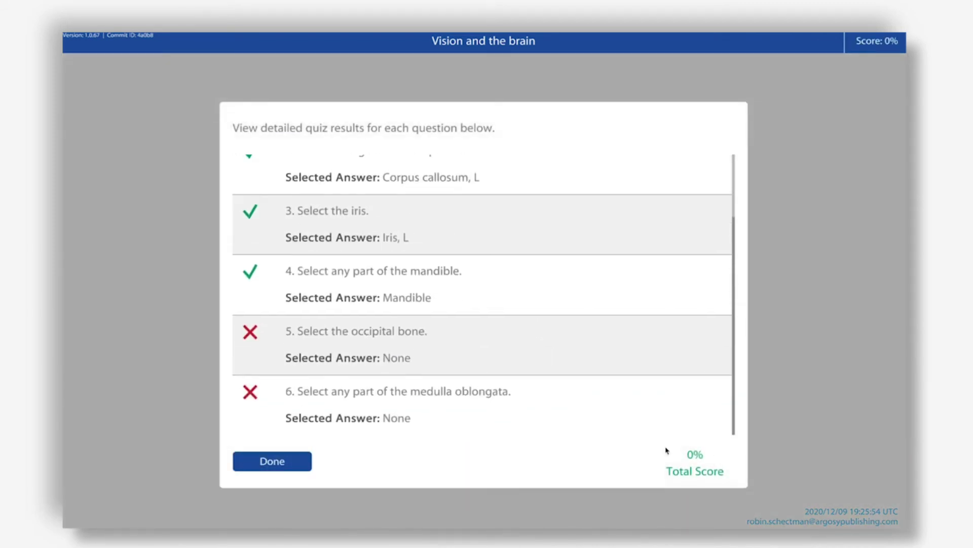
scroll(553, 349, "up", 3)
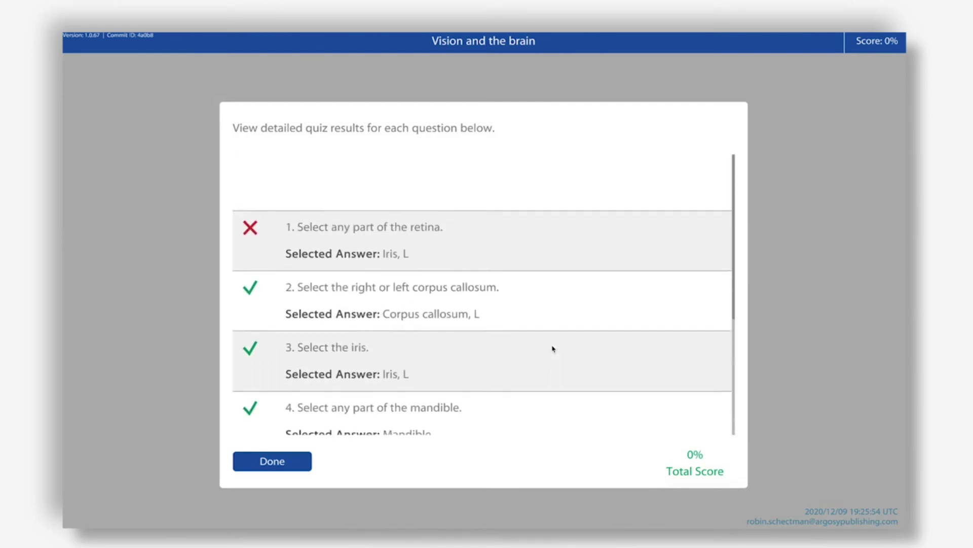
scroll(400, 311, "down", 2)
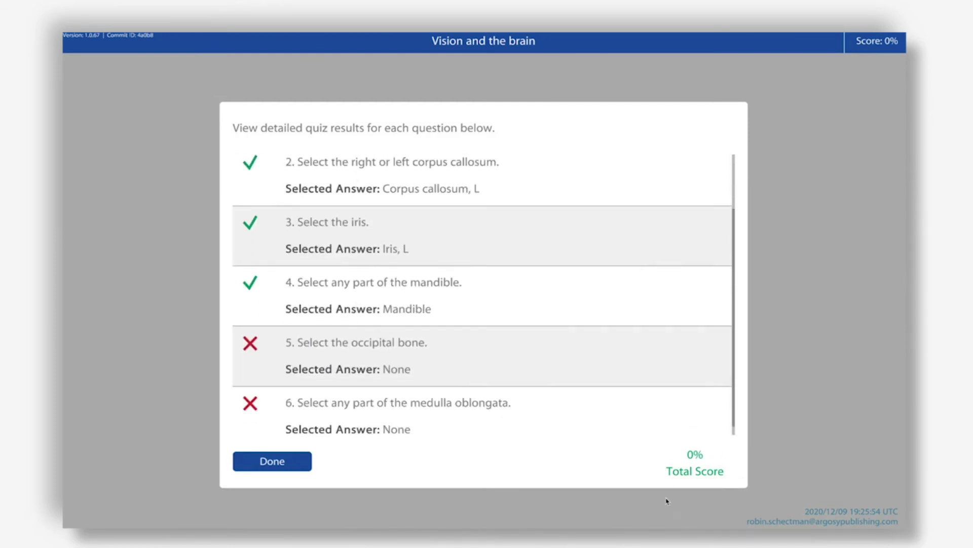
left_click(280, 459)
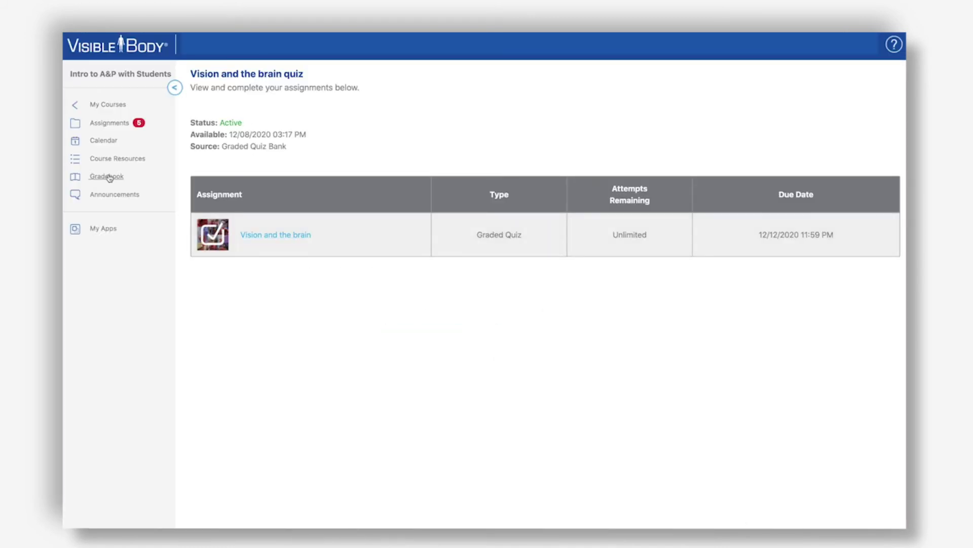
left_click(106, 176)
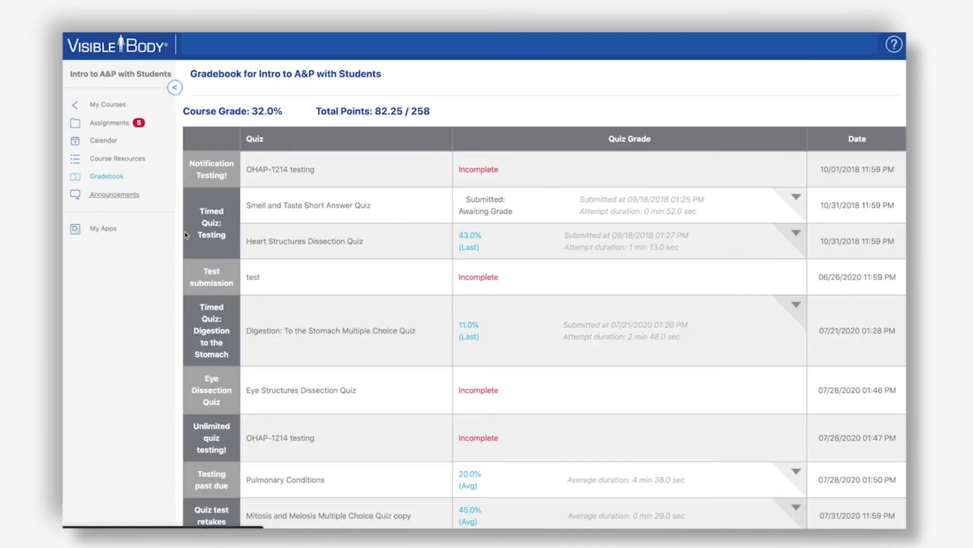
- View the details of the 0.0% Time Expired Vision and the brain grade
scroll(515, 377, "down", 15)
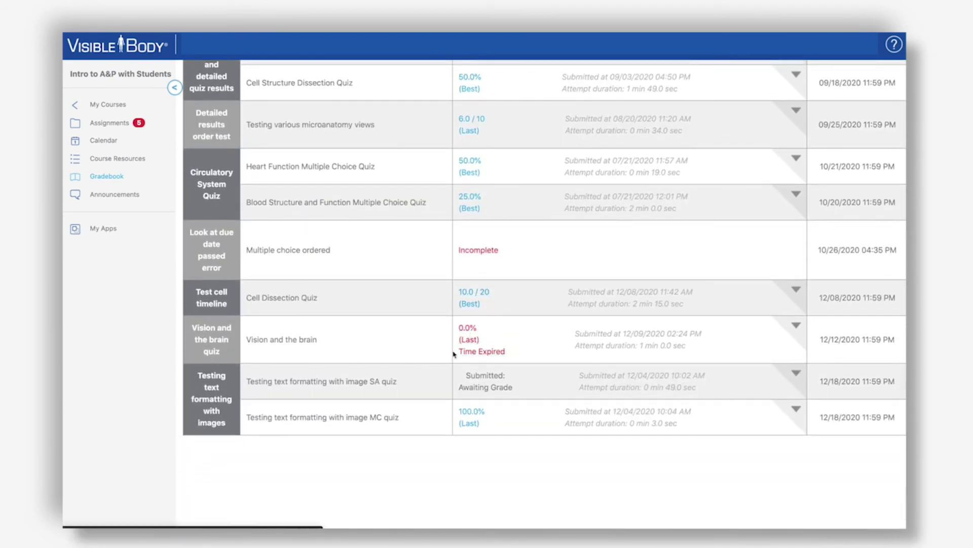
left_click(469, 342)
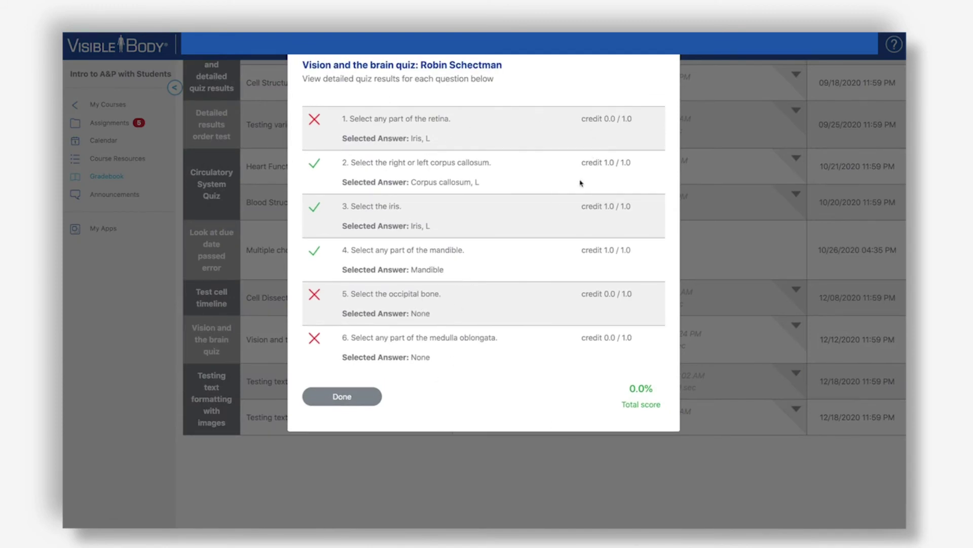
left_click(342, 396)
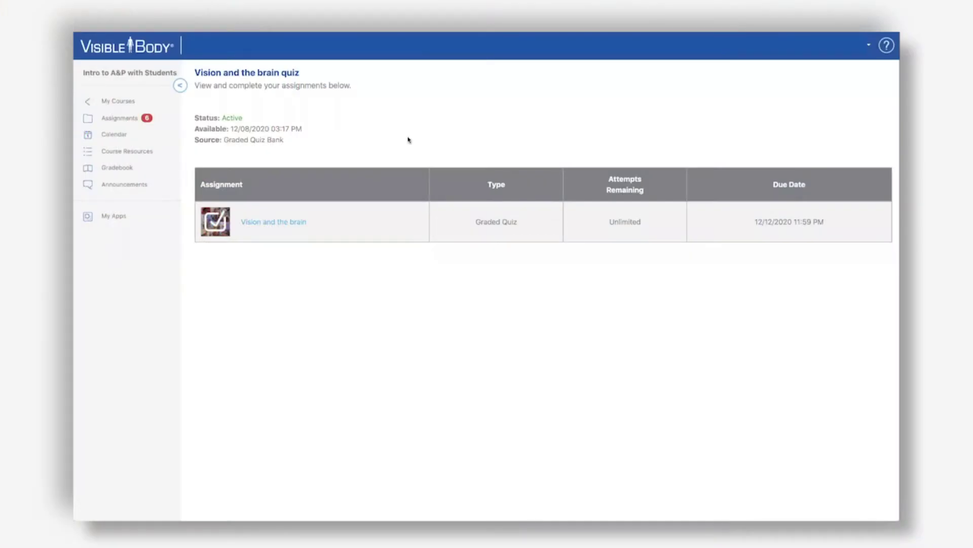
- Open the Vision and the brain quiz and start a fresh attempt with Take Quiz!
left_click(285, 222)
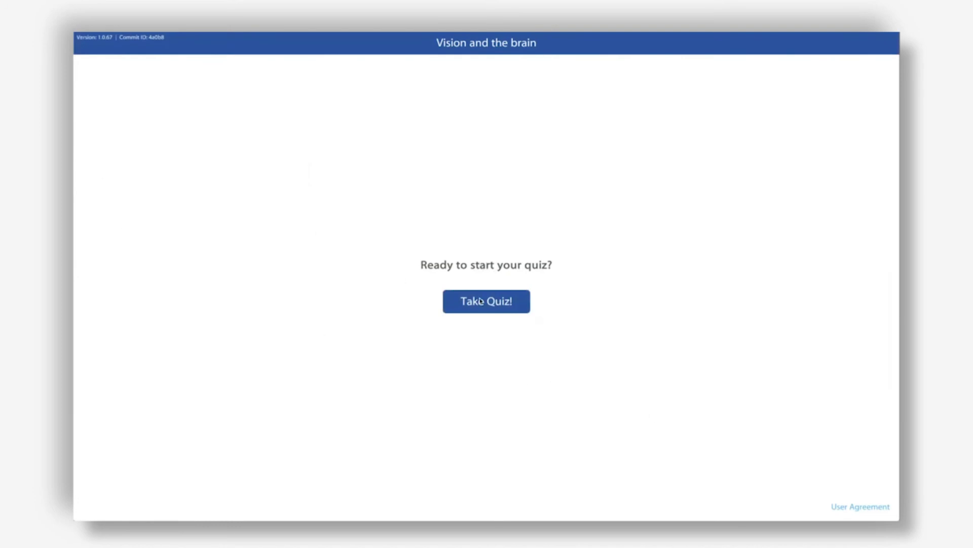
left_click(509, 301)
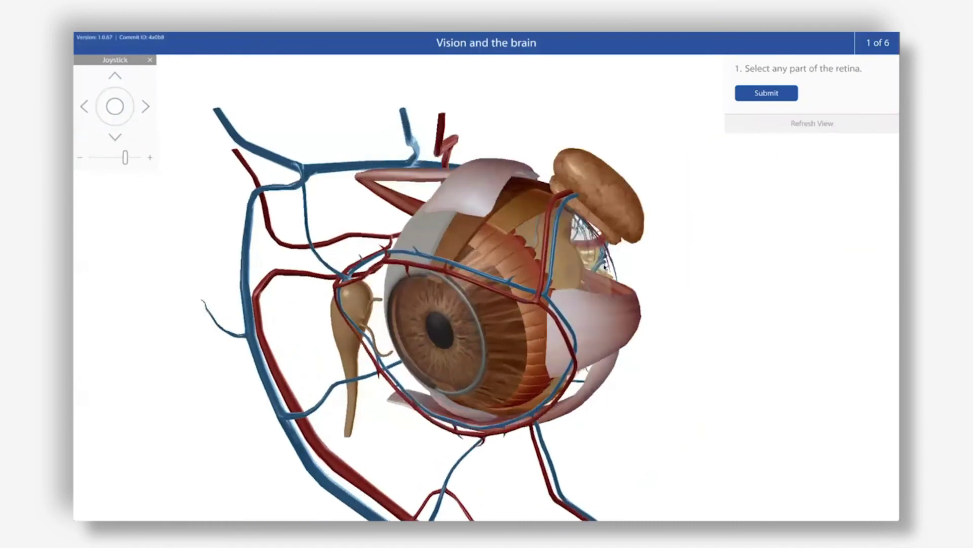
- Hide the outer eye structure and select the retina as question 1's answer
left_click(547, 249)
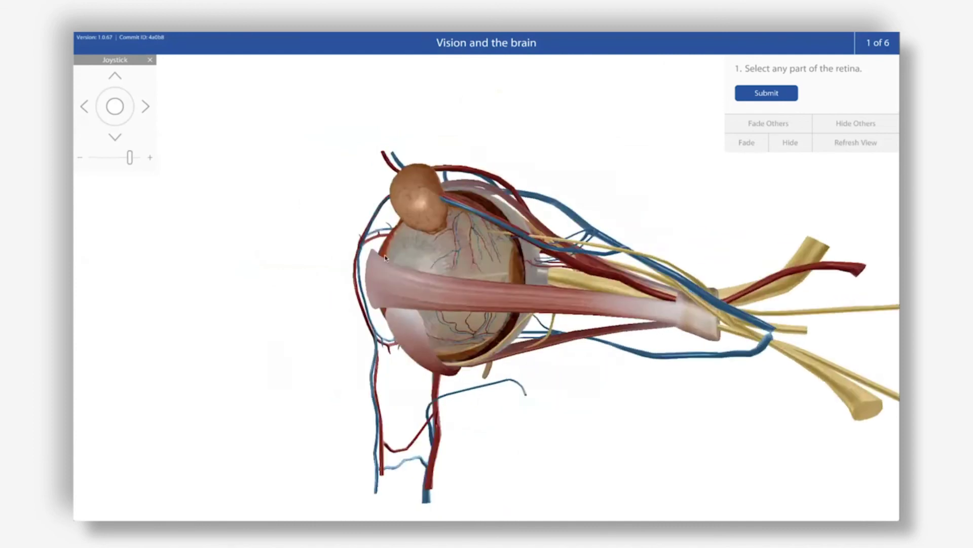
left_click(795, 144)
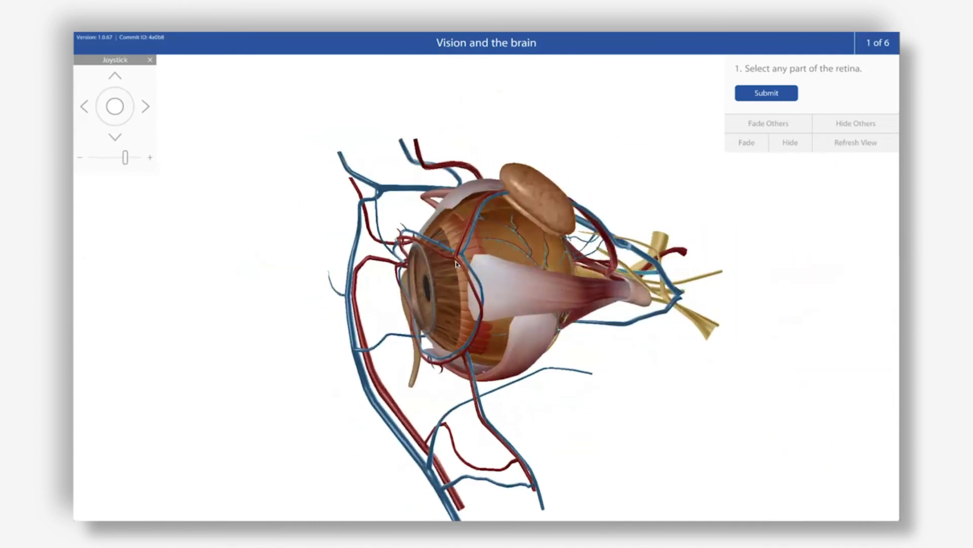
left_click(509, 235)
- Rotate and zoom the eye model to face the viewer using the joystick
left_click(145, 106)
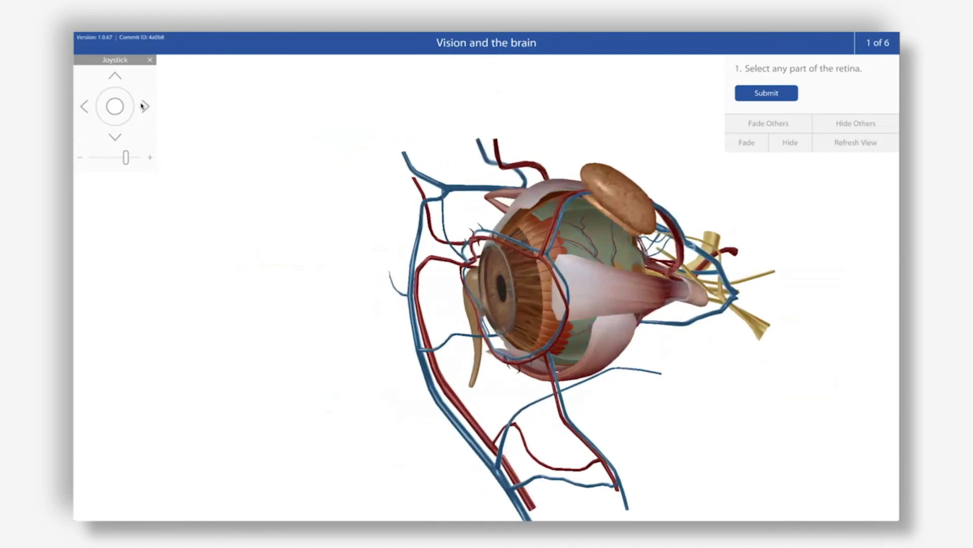
left_click(83, 108)
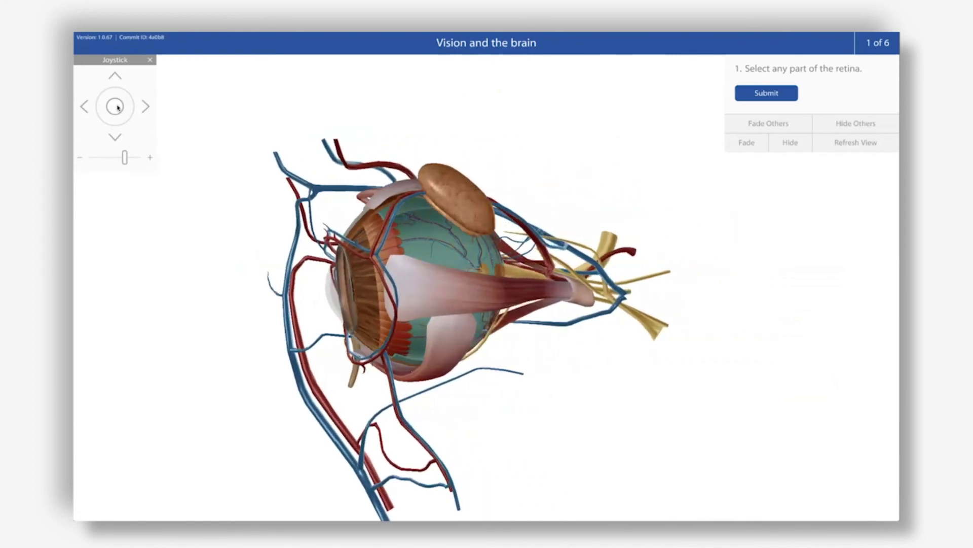
mouse_move(116, 106)
left_mouse_down()
mouse_move(112, 123)
mouse_move(165, 135)
mouse_move(166, 108)
mouse_move(114, 123)
mouse_move(120, 98)
mouse_move(131, 102)
mouse_move(122, 105)
left_mouse_up()
left_click_drag(600, 275, 407, 233)
left_click_drag(471, 341, 142, 159)
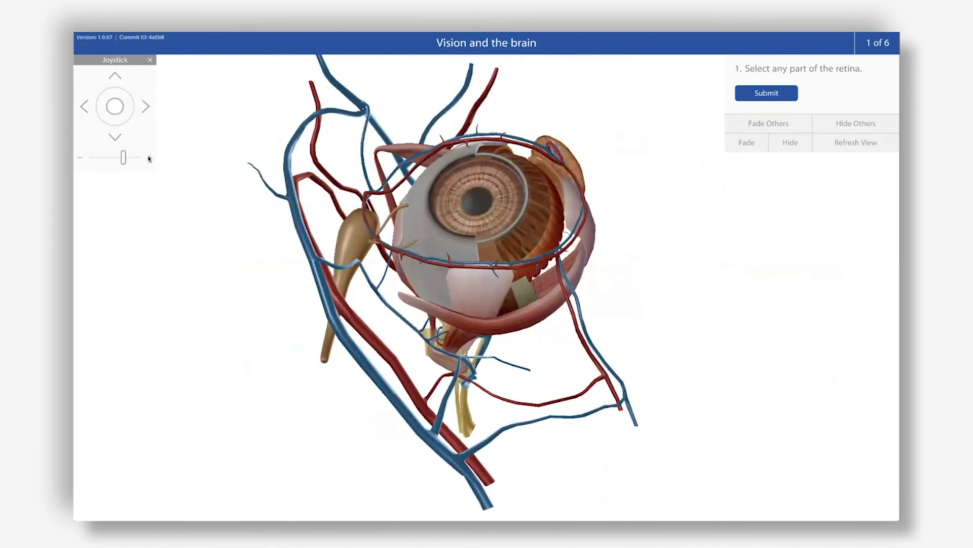
scroll(198, 168, "up", 3)
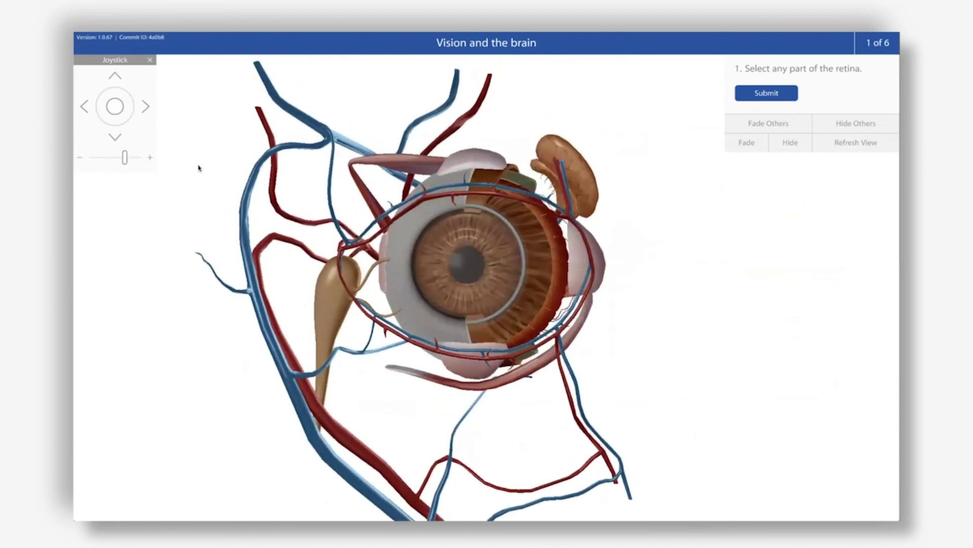